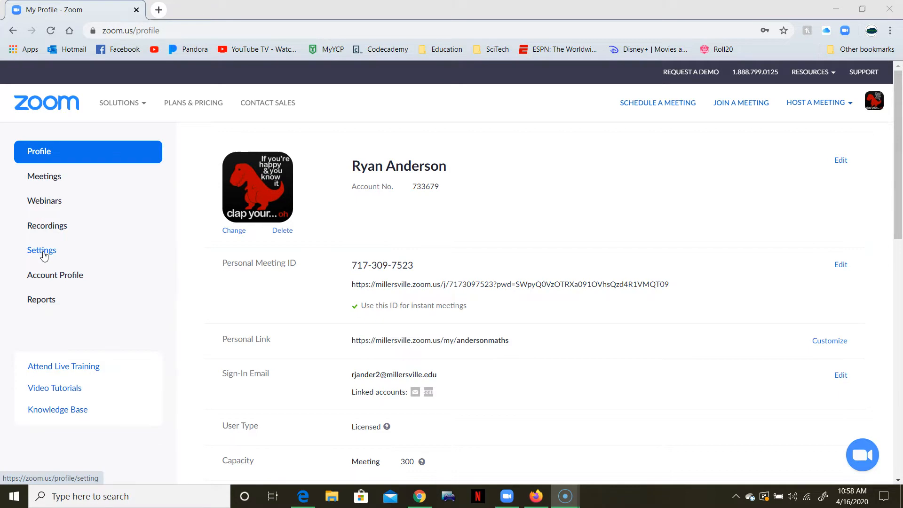
# Open the account's meeting settings and review the host and participant video, audio type and join-before-host options
pyautogui.click(42, 250)
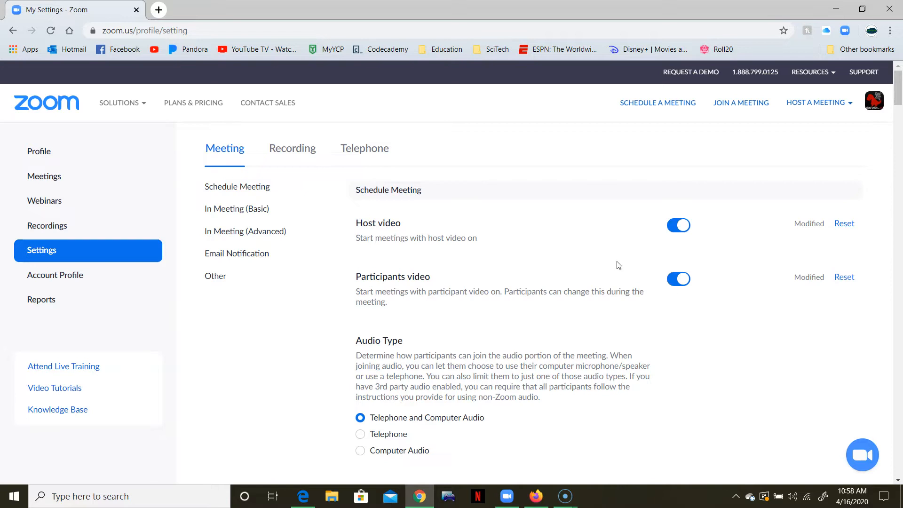
pyautogui.scroll(-4, 626, 267)
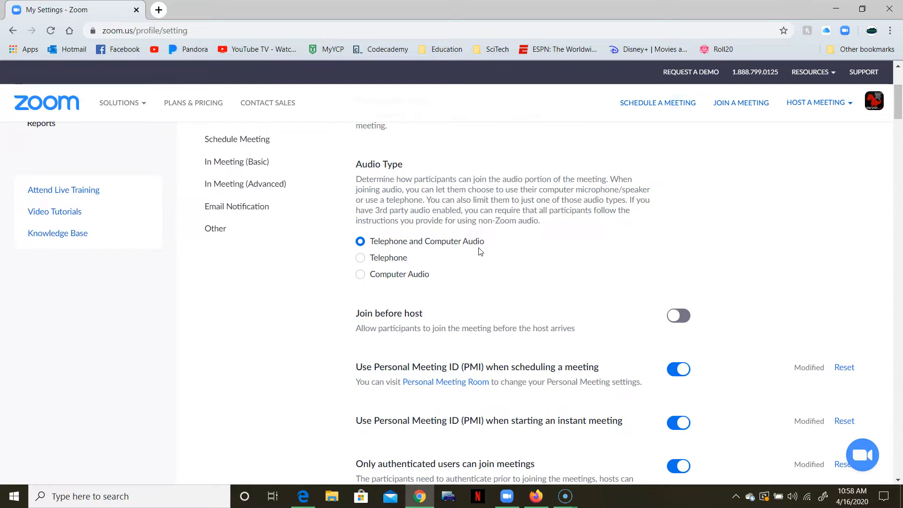
pyautogui.scroll(-1, 535, 254)
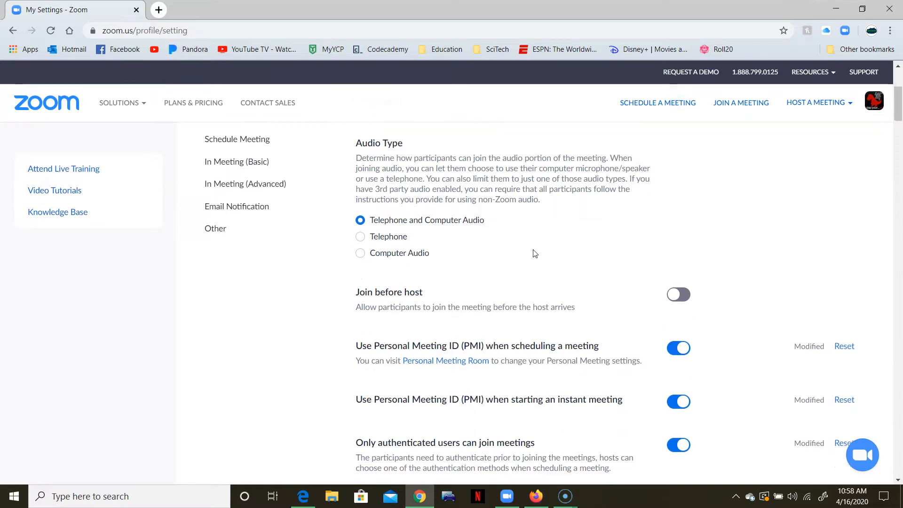
pyautogui.scroll(-2, 535, 254)
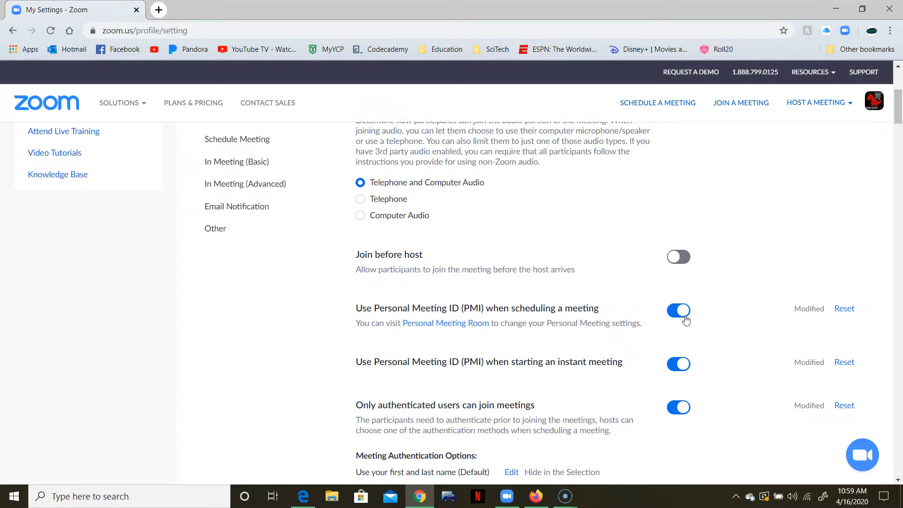
# Open the default meeting authentication option for editing and save it with the name "Use your first and last name"
pyautogui.scroll(-1, 686, 318)
pyautogui.scroll(-1, 729, 312)
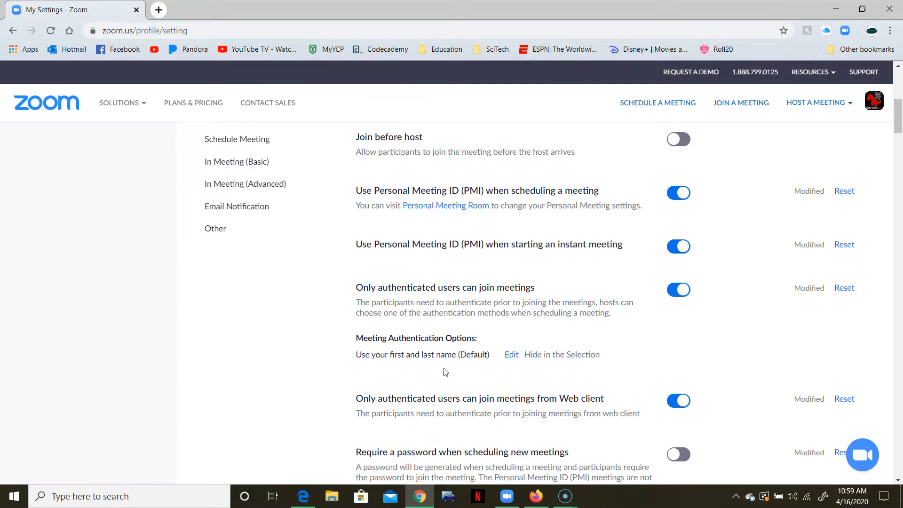
pyautogui.click(511, 356)
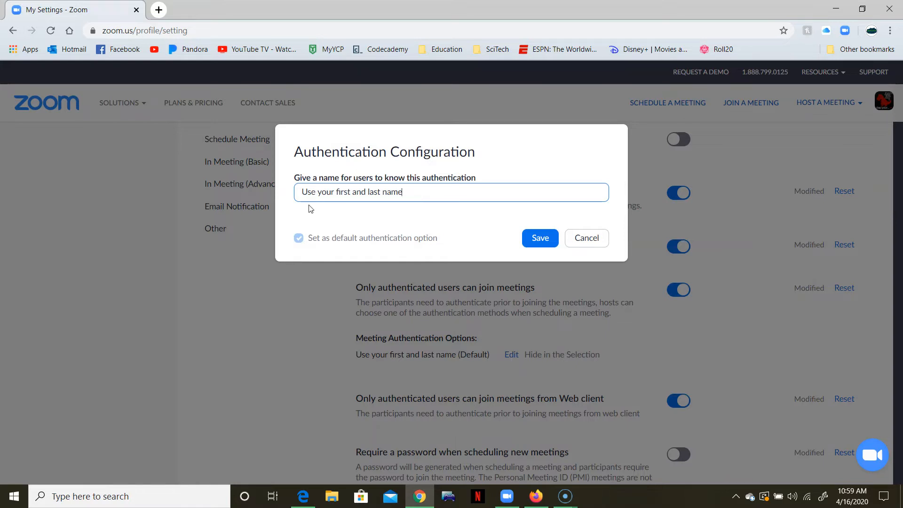
pyautogui.click(540, 241)
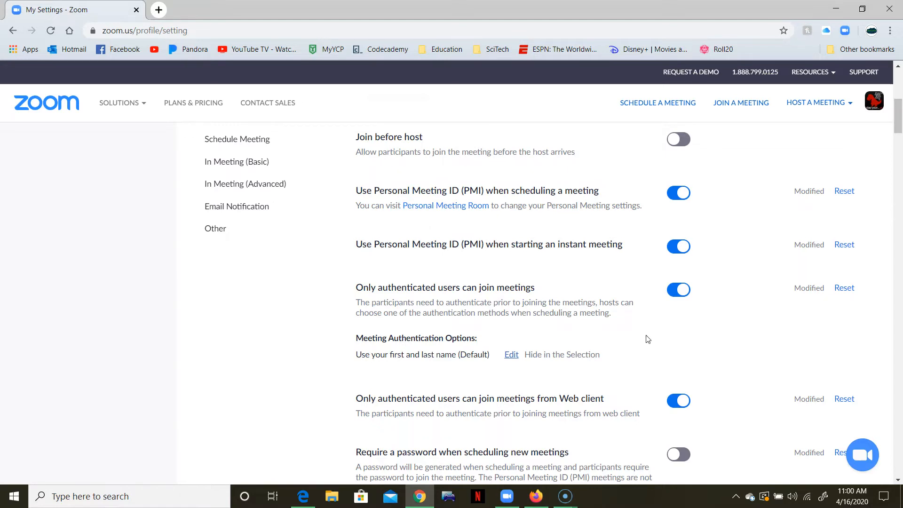
# Examine the remaining scheduling settings: web client authentication, meeting password requirements, muting participants upon entry and upcoming meeting reminders
pyautogui.scroll(-3, 649, 338)
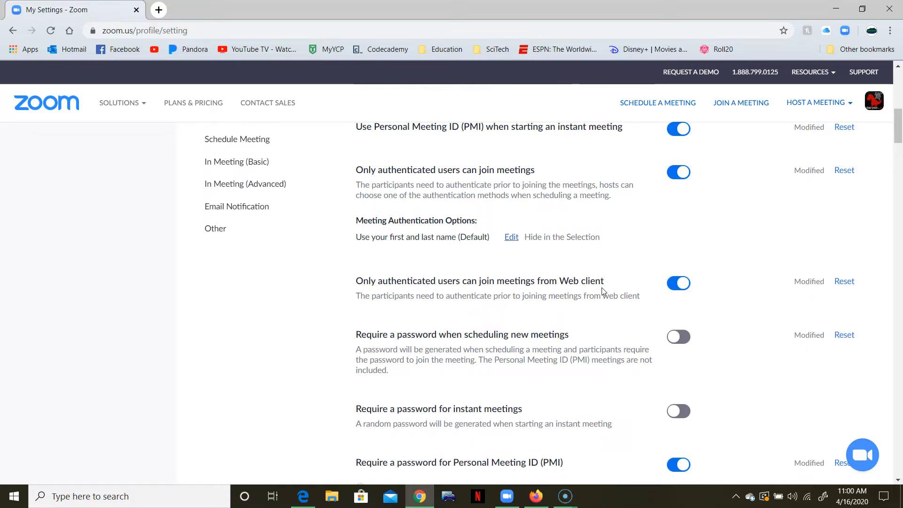
pyautogui.scroll(-2, 600, 292)
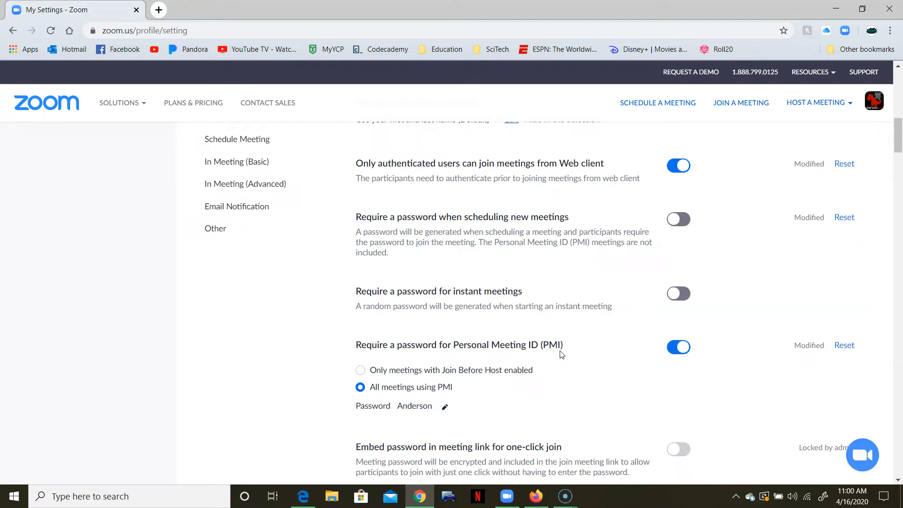
pyautogui.scroll(-1, 541, 370)
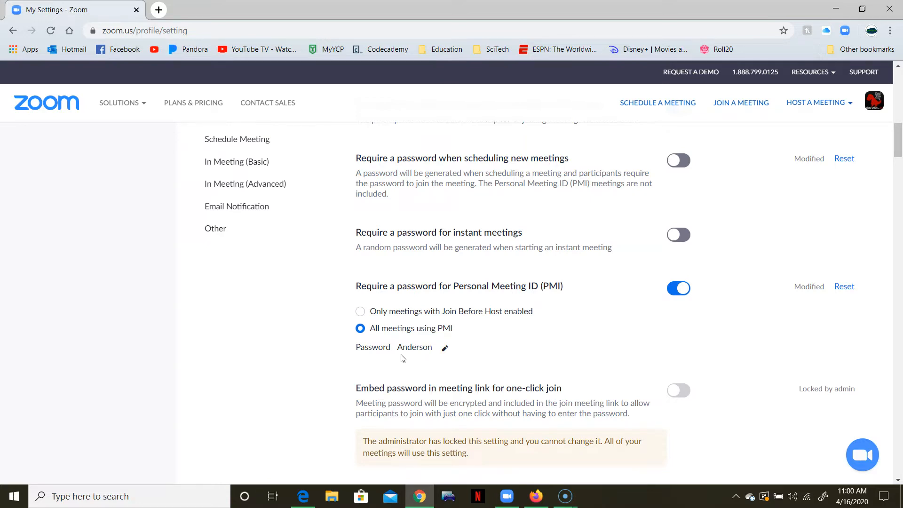
pyautogui.scroll(-1, 484, 351)
pyautogui.scroll(-2, 596, 344)
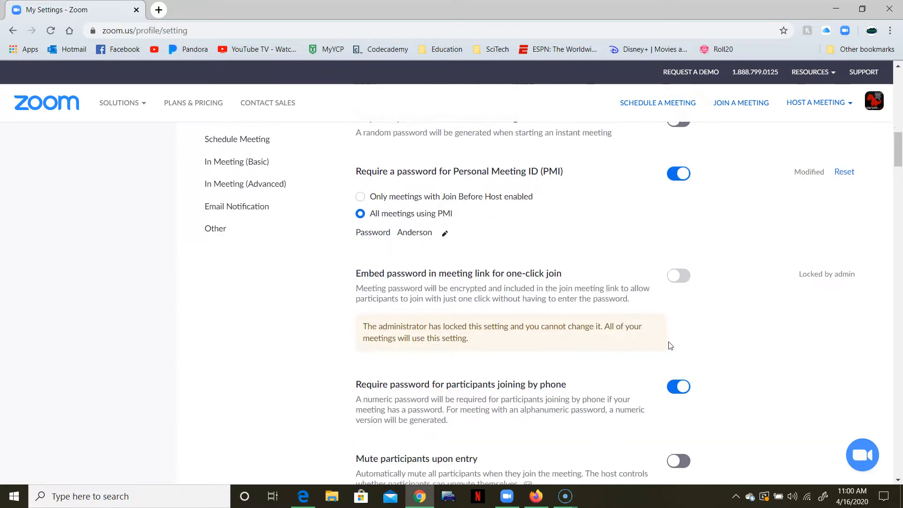
pyautogui.scroll(-2, 744, 337)
pyautogui.scroll(-2, 745, 338)
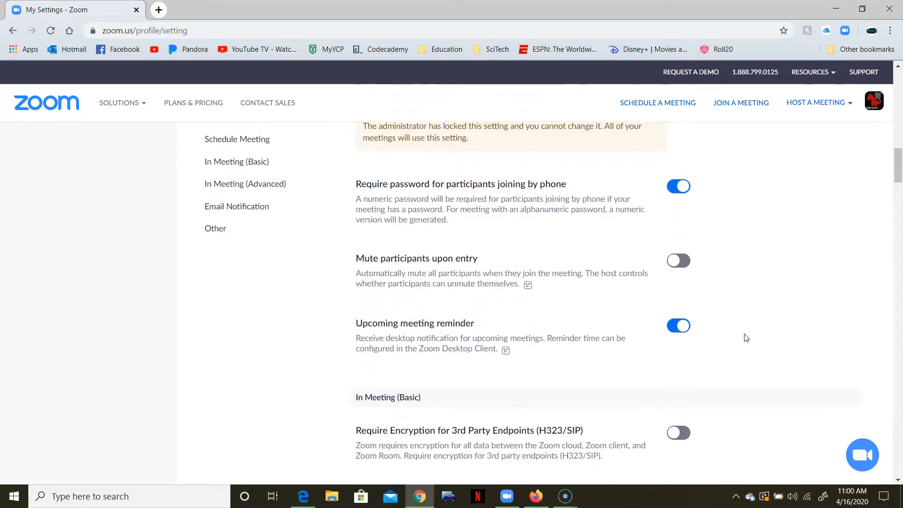
pyautogui.scroll(-1, 746, 338)
pyautogui.scroll(-2, 746, 338)
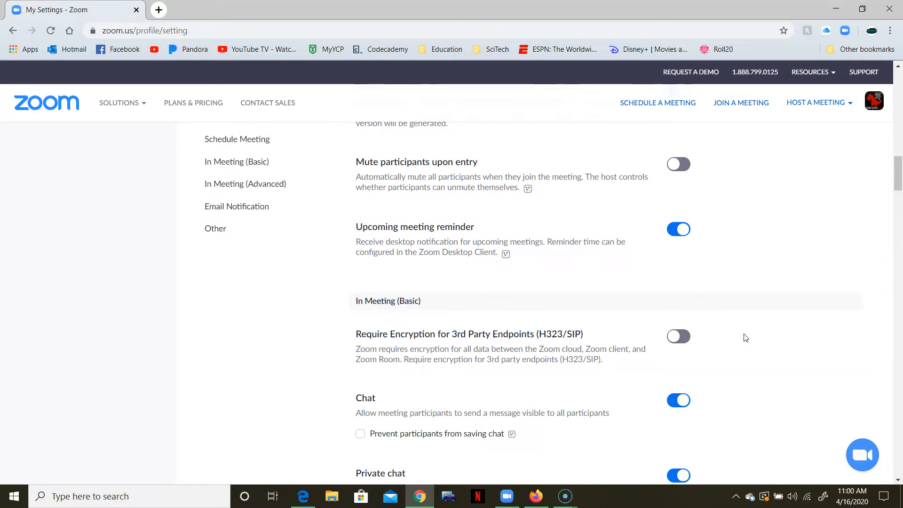
# Examine the basic in-meeting settings for chat, private chat, auto-saving, join and leave sounds, file transfer, co-host and polling
pyautogui.scroll(-2, 745, 338)
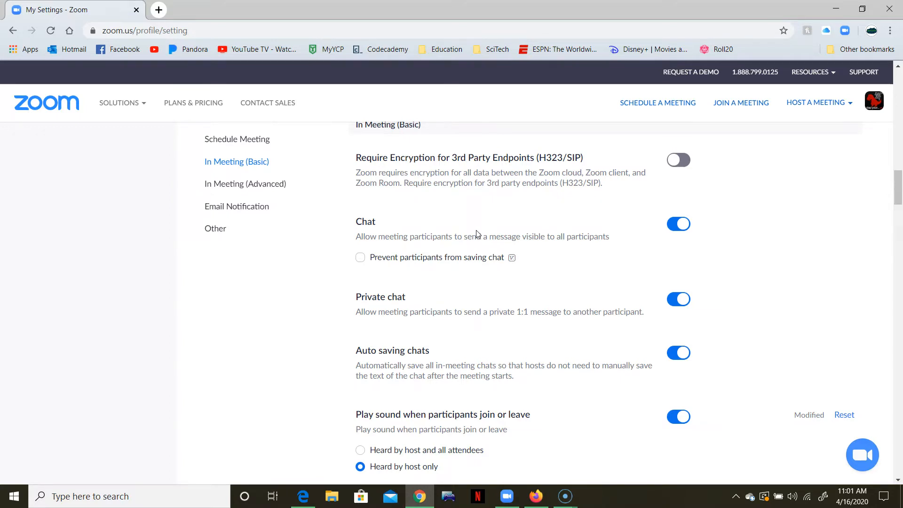
pyautogui.scroll(-1, 477, 234)
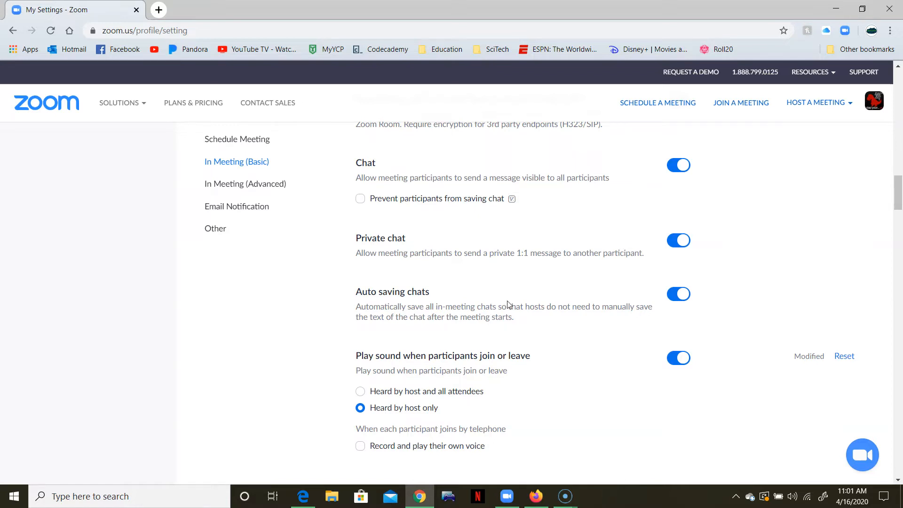
pyautogui.scroll(-1, 508, 305)
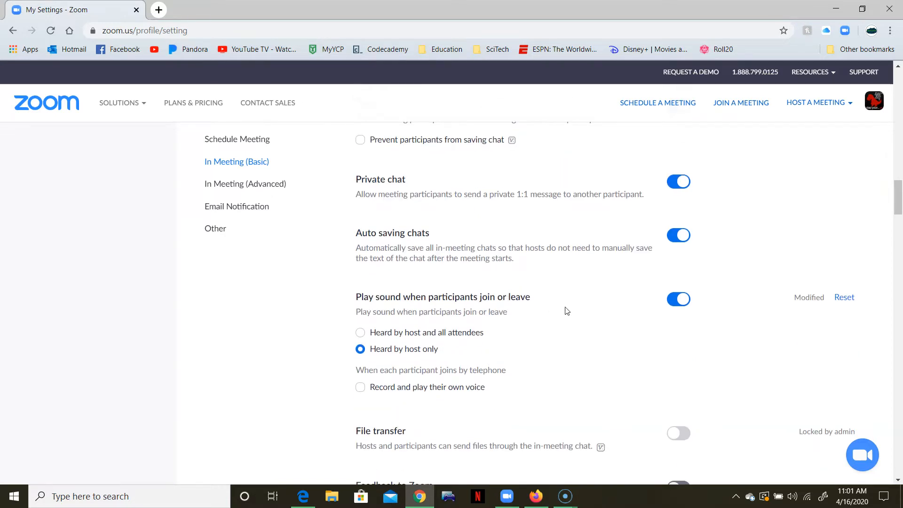
pyautogui.scroll(-1, 553, 317)
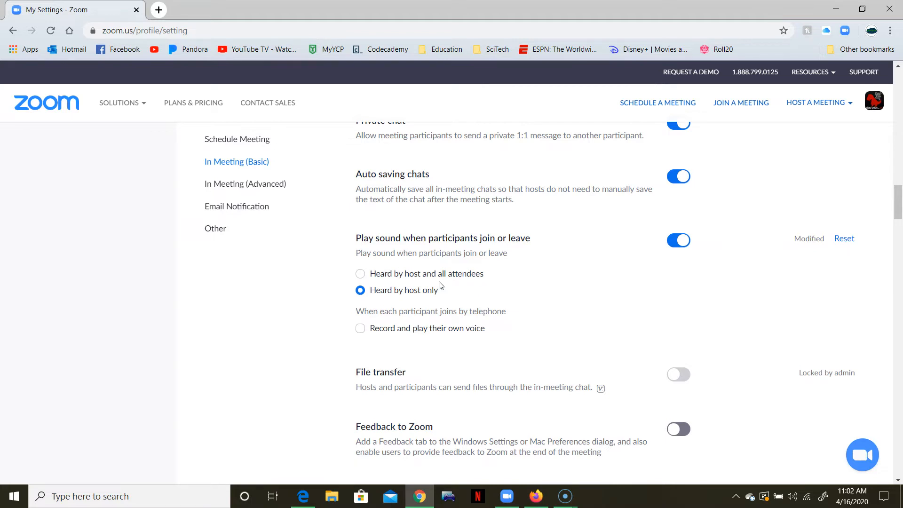
pyautogui.scroll(-4, 479, 277)
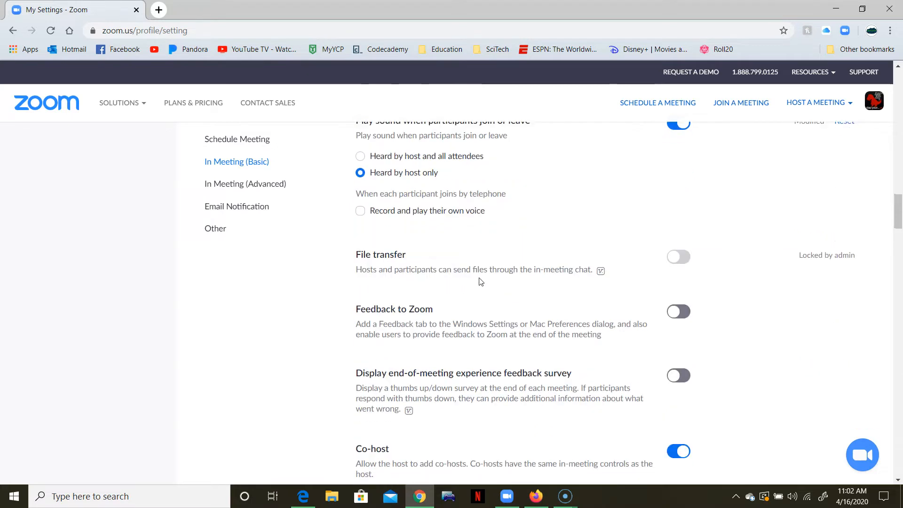
pyautogui.scroll(-2, 479, 278)
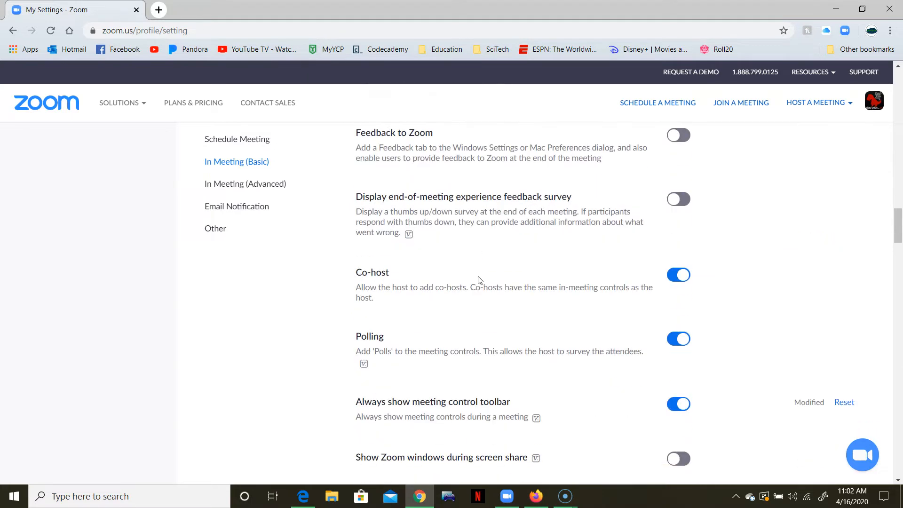
pyautogui.scroll(-1, 477, 280)
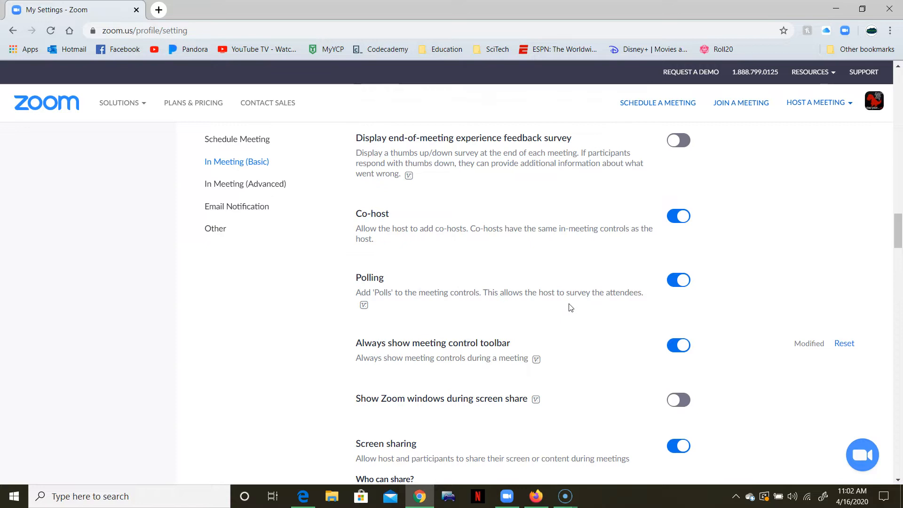
pyautogui.scroll(-1, 570, 307)
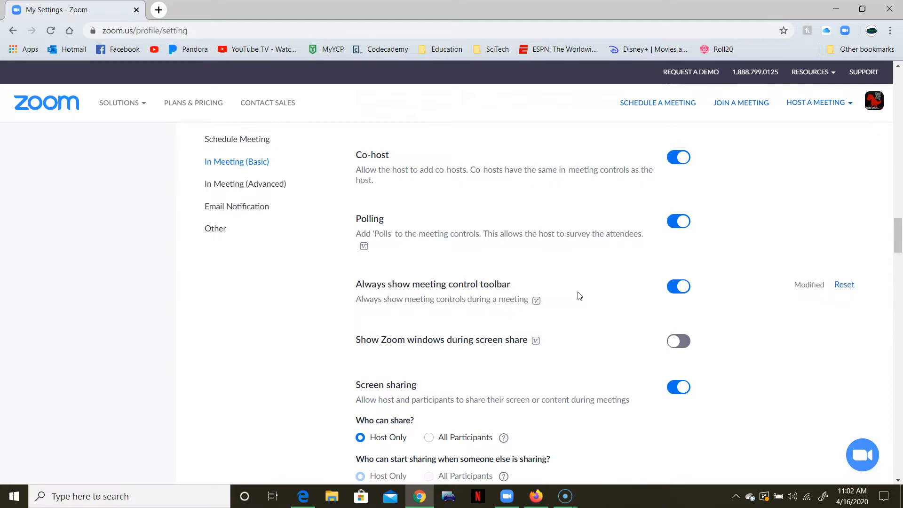
# Review the basic in-meeting settings for screen sharing, annotation, whiteboard, remote control, nonverbal feedback, rejoining and participant renaming
pyautogui.scroll(-2, 569, 282)
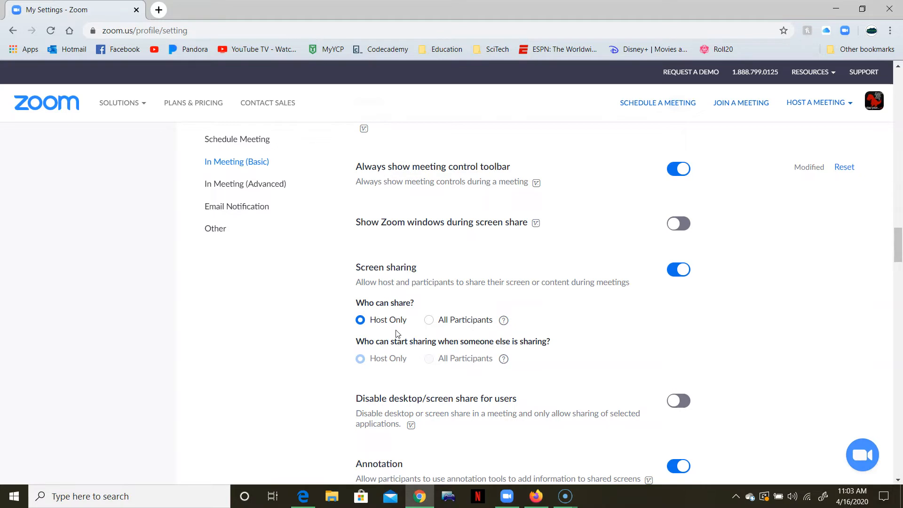
pyautogui.scroll(-3, 397, 329)
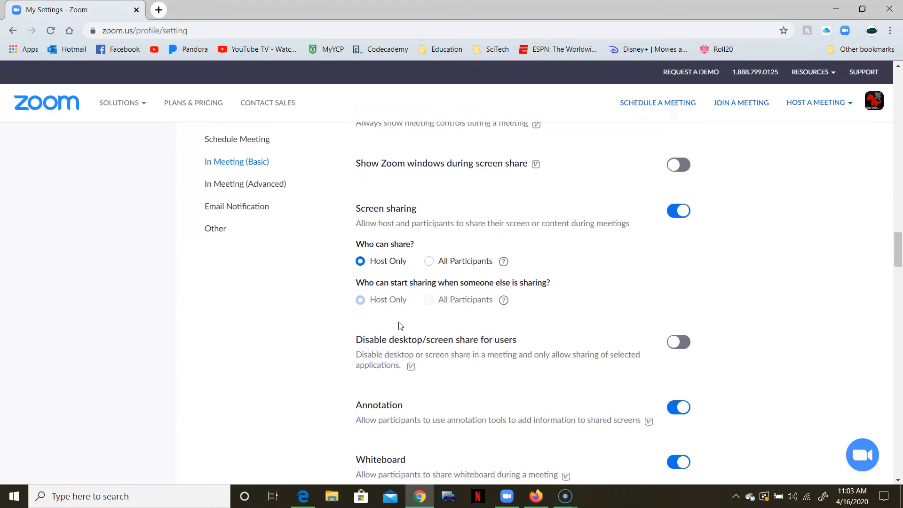
pyautogui.scroll(-3, 390, 320)
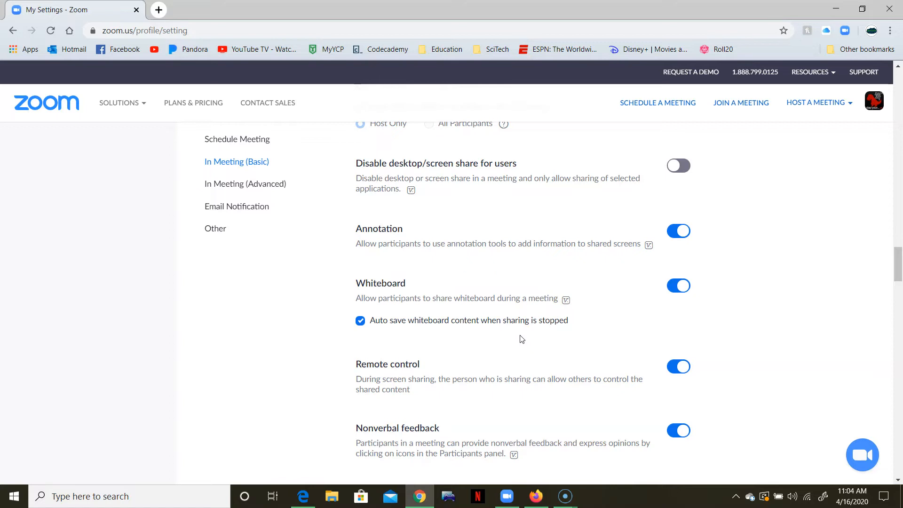
pyautogui.scroll(-3, 522, 339)
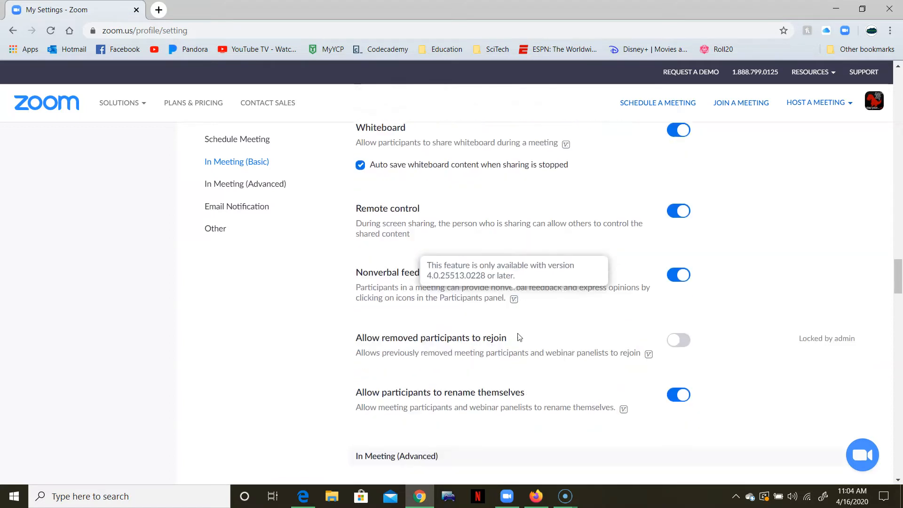
pyautogui.scroll(-2, 763, 332)
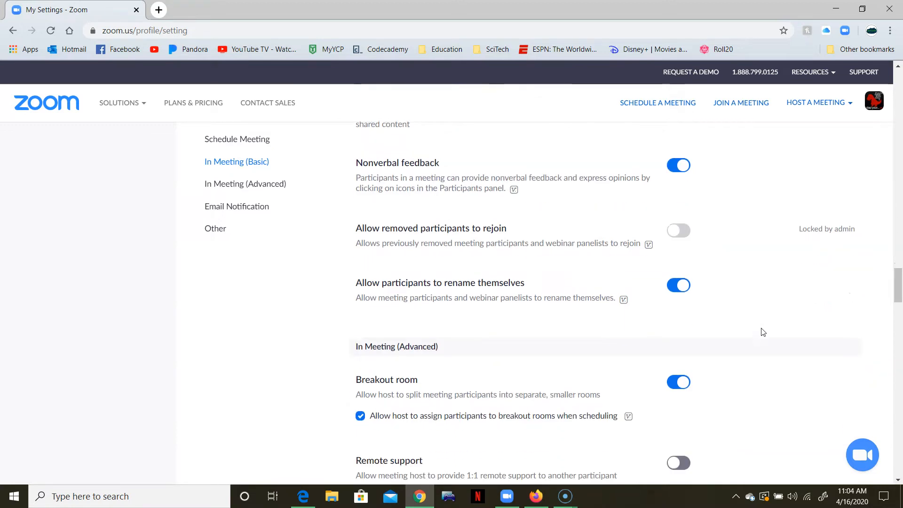
pyautogui.moveTo(665, 282)
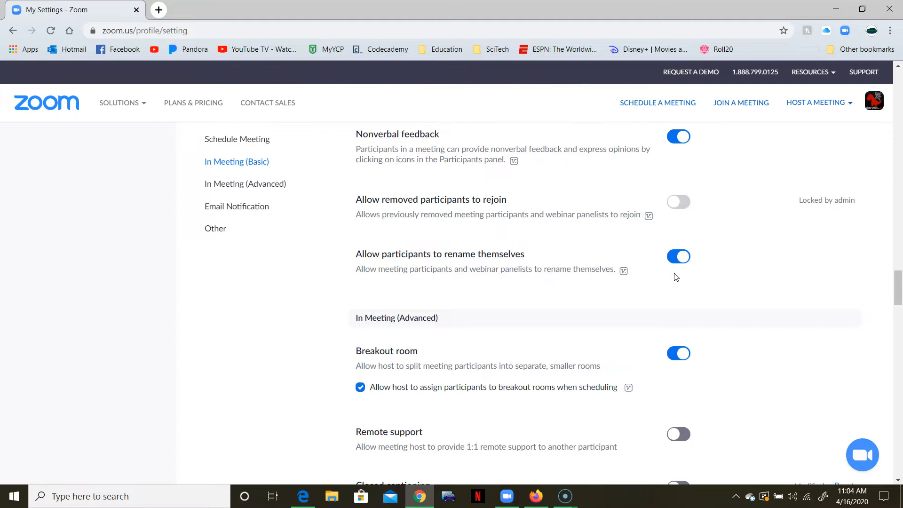
# Review the advanced in-meeting settings, including breakout rooms, closed captioning, virtual background, guest identification and the waiting room
pyautogui.scroll(-1, 675, 275)
pyautogui.scroll(-1, 483, 295)
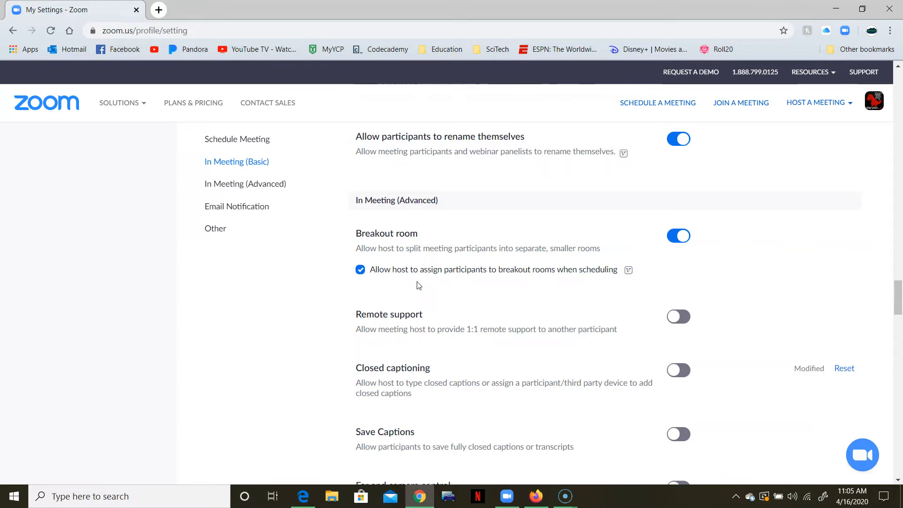
pyautogui.scroll(-2, 502, 269)
pyautogui.scroll(-2, 502, 268)
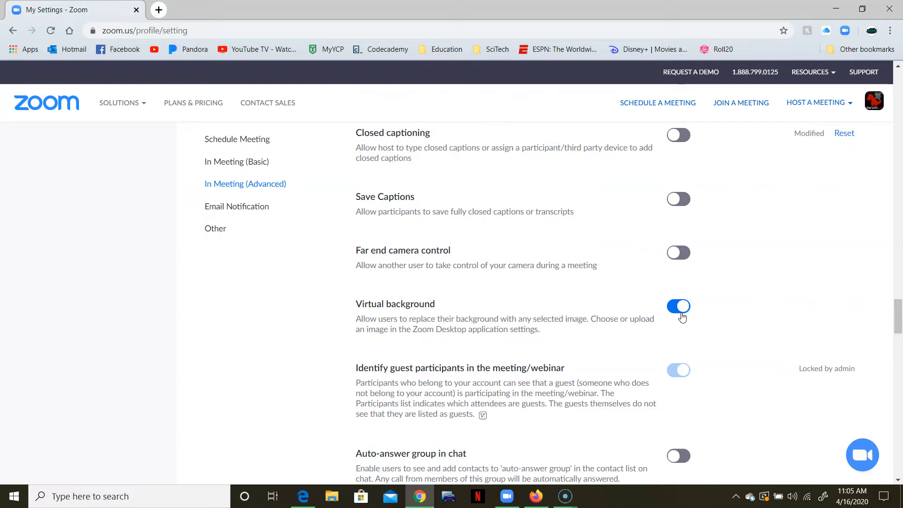
pyautogui.scroll(-1, 668, 318)
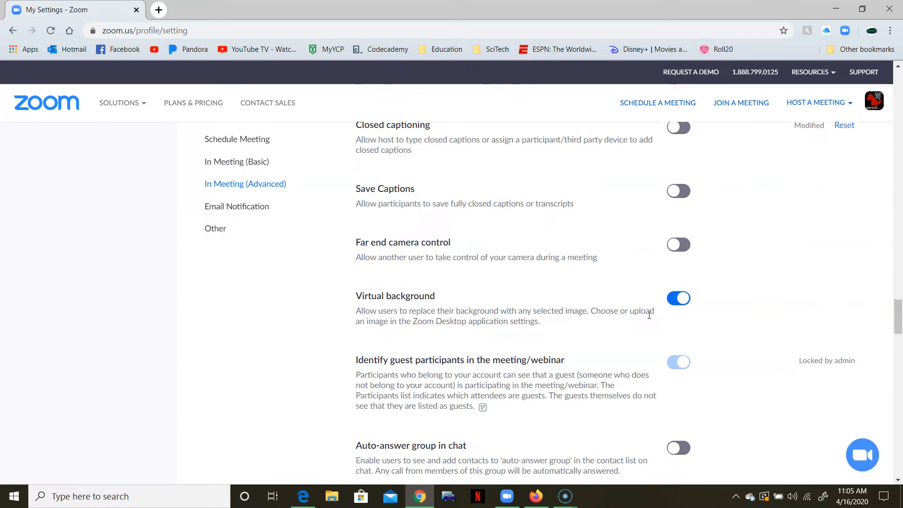
pyautogui.scroll(-5, 647, 319)
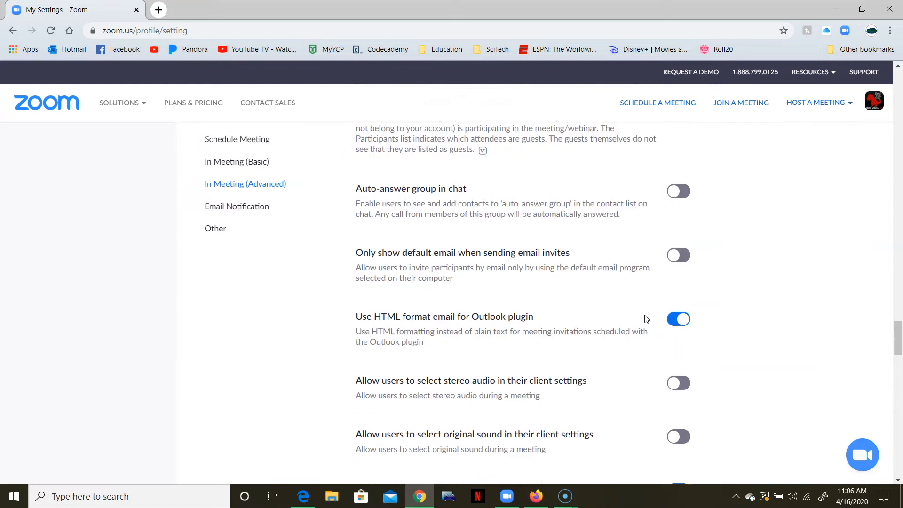
pyautogui.scroll(-2, 647, 319)
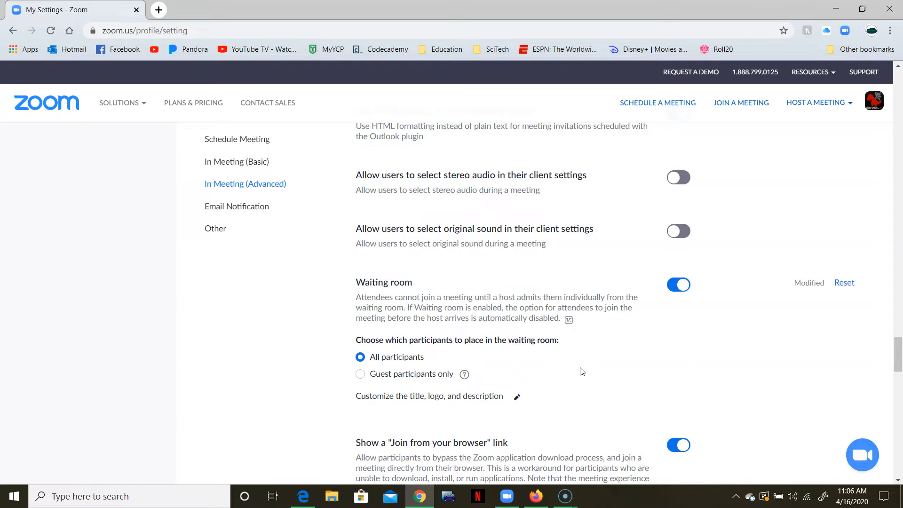
# Review the browser join link, live streaming, email notification and other miscellaneous meeting settings
pyautogui.scroll(-1, 554, 377)
pyautogui.scroll(-7, 554, 377)
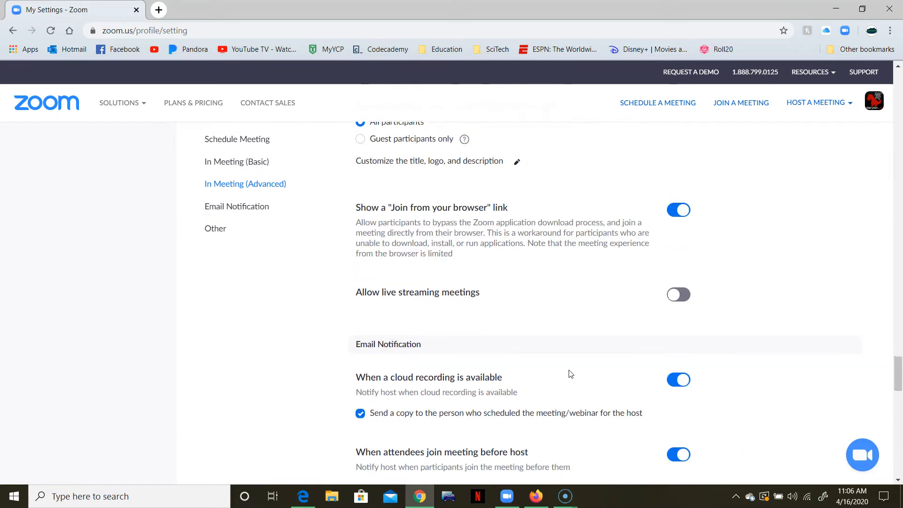
pyautogui.scroll(-4, 571, 374)
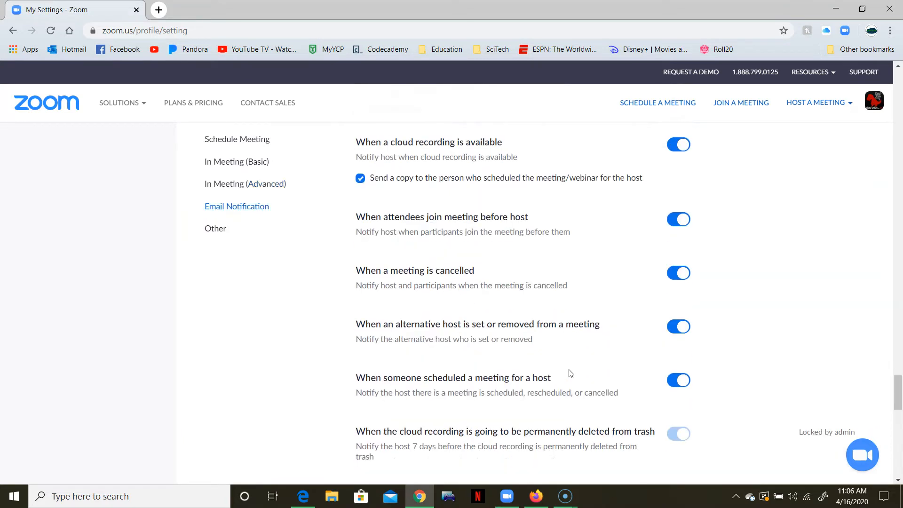
pyautogui.scroll(-6, 570, 374)
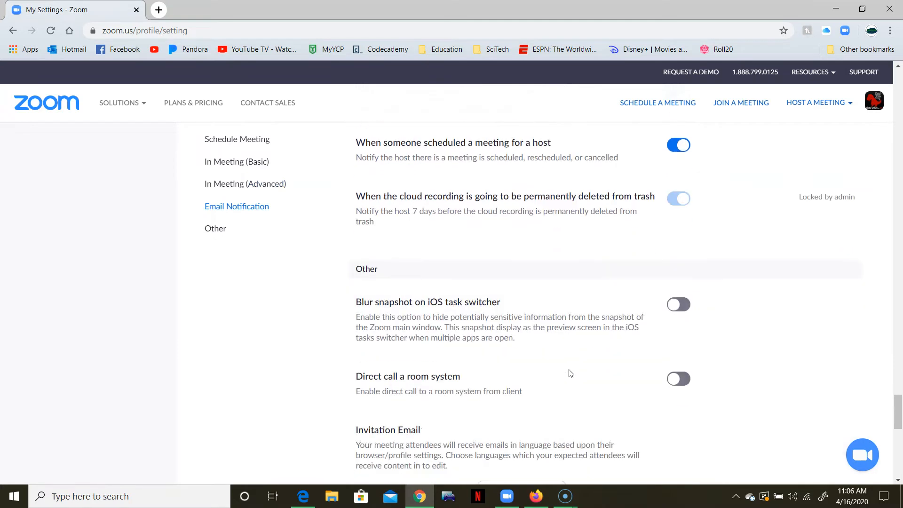
# Review the remaining invitation email, schedule privilege, integration authentication and email notification settings, then return to the start of the settings
pyautogui.scroll(-6, 571, 374)
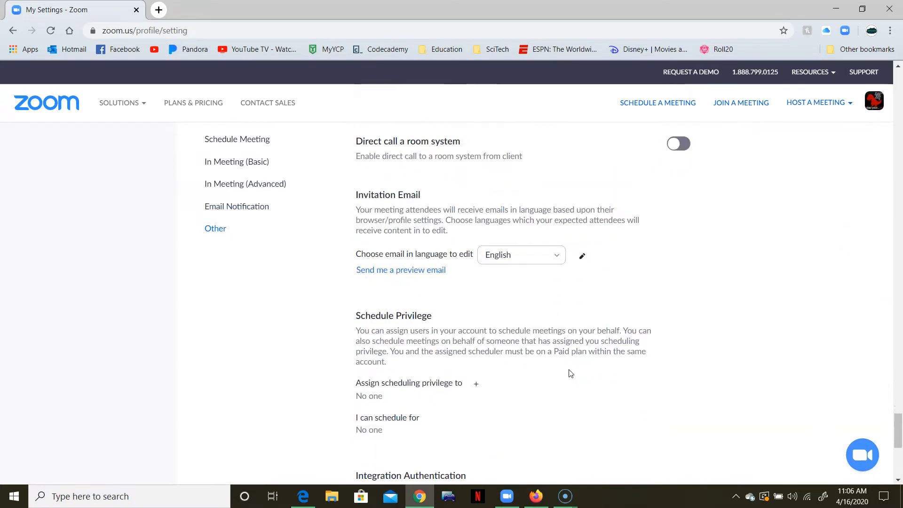
pyautogui.scroll(-1, 570, 374)
pyautogui.scroll(13, 570, 374)
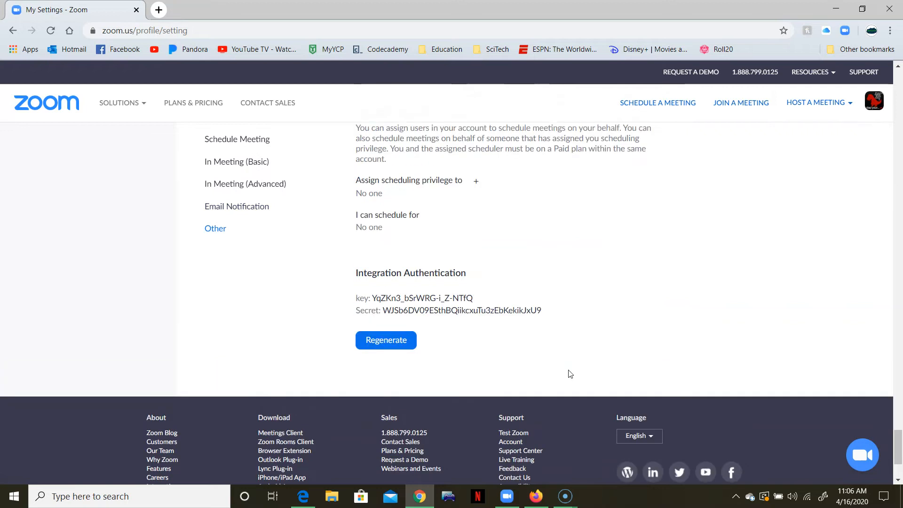
pyautogui.scroll(4, 570, 374)
pyautogui.scroll(-4, 569, 373)
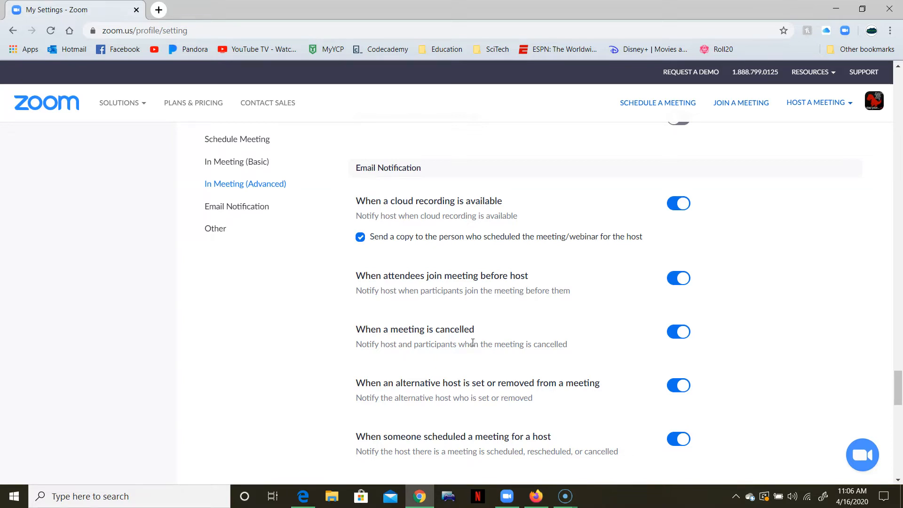
pyautogui.scroll(-1, 473, 343)
pyautogui.scroll(10, 524, 340)
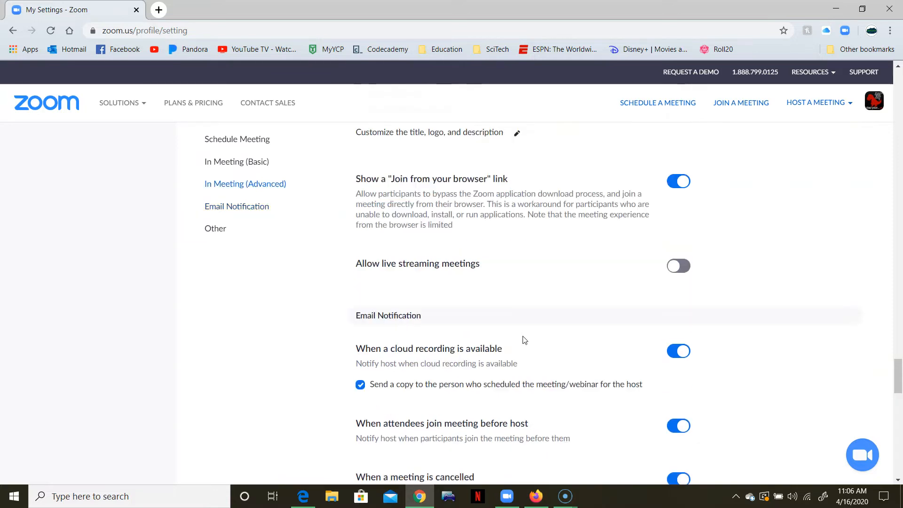
pyautogui.scroll(20, 523, 339)
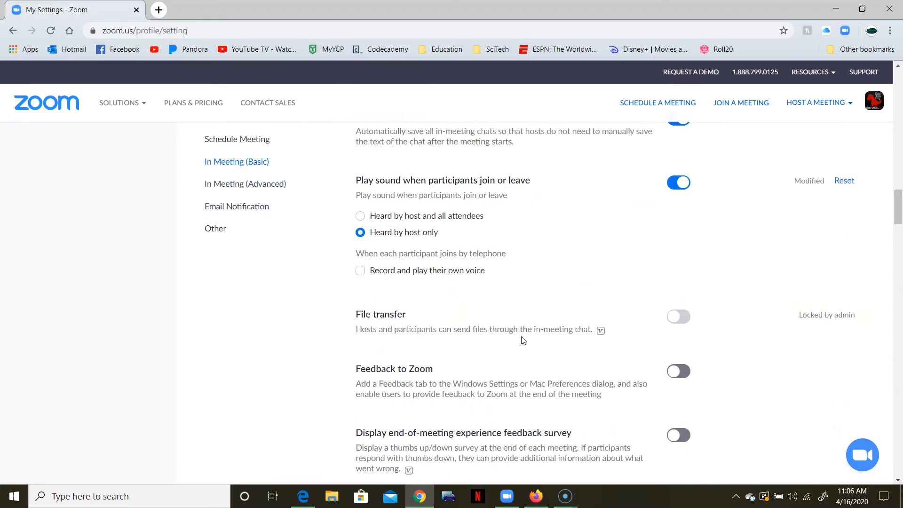
pyautogui.scroll(15, 523, 339)
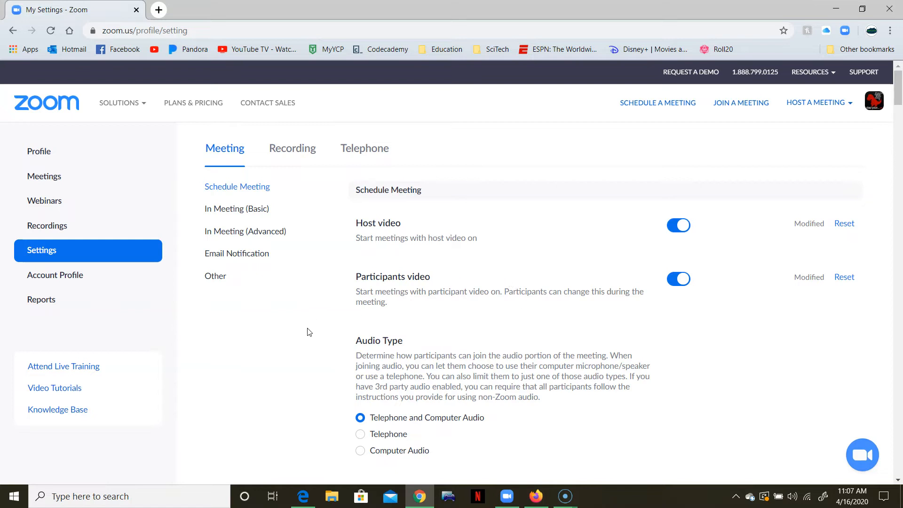
# Open the list of upcoming meetings and check the Zoom browser extension's options for scheduling or starting a meeting
pyautogui.click(54, 186)
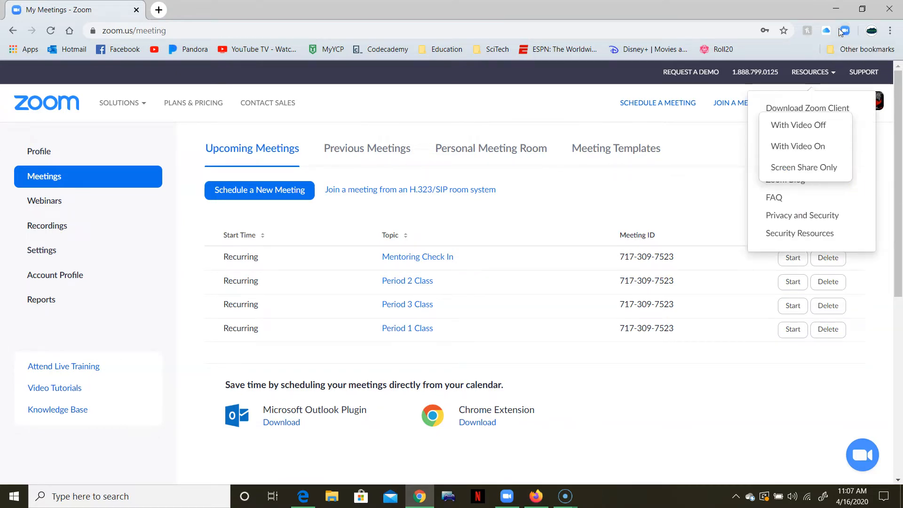
pyautogui.click(846, 30)
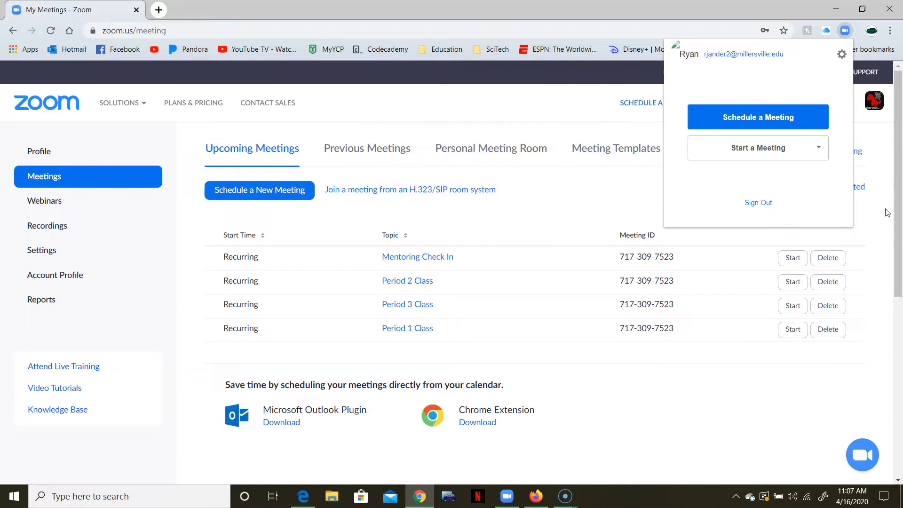
pyautogui.click(887, 234)
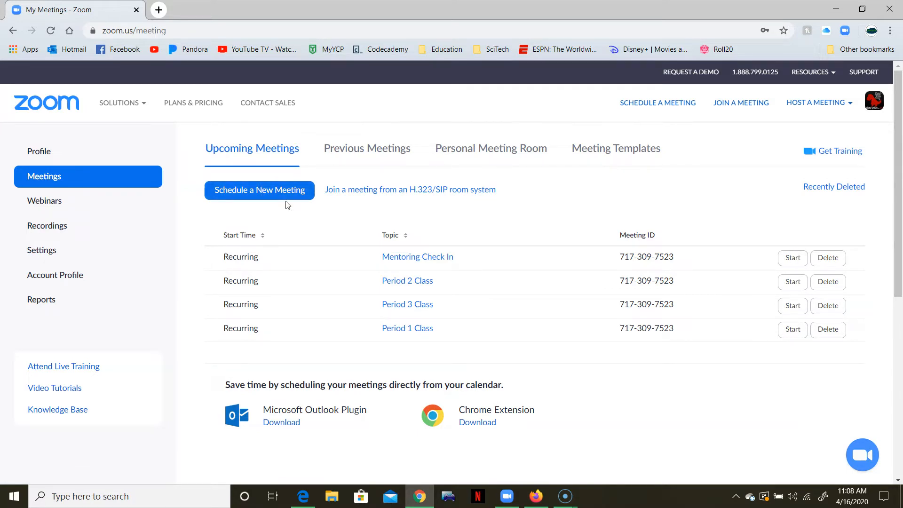
# Start scheduling a new meeting with the topic "Friday Fun Day" and the description "Educational game sessions."
pyautogui.click(268, 198)
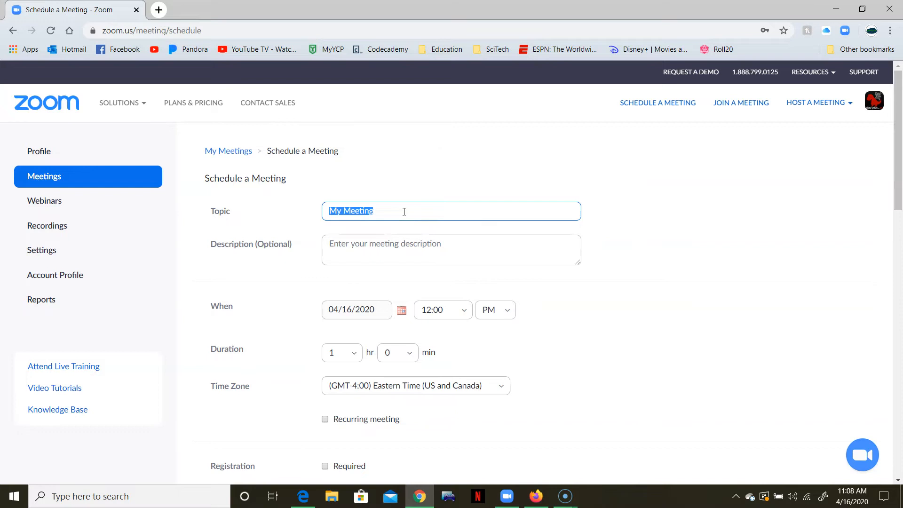
pyautogui.write('Friday Fun Day')
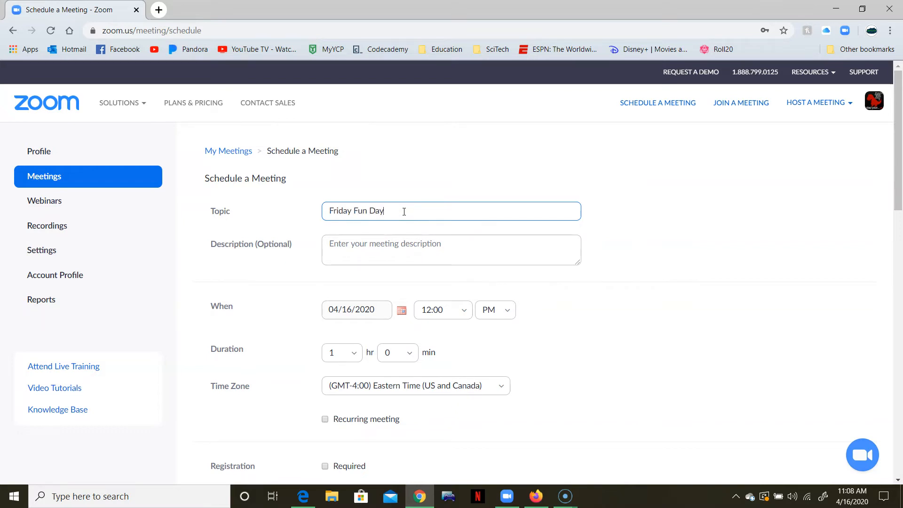
pyautogui.click(395, 243)
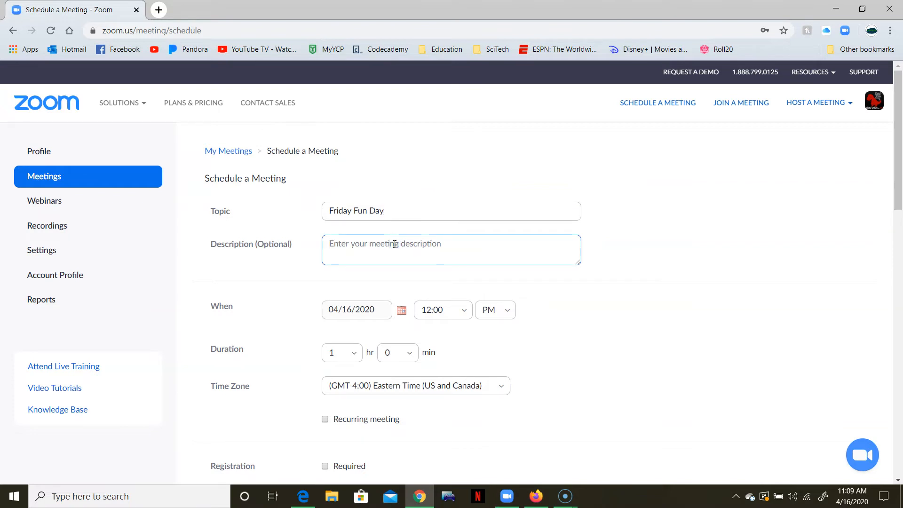
pyautogui.write('E')
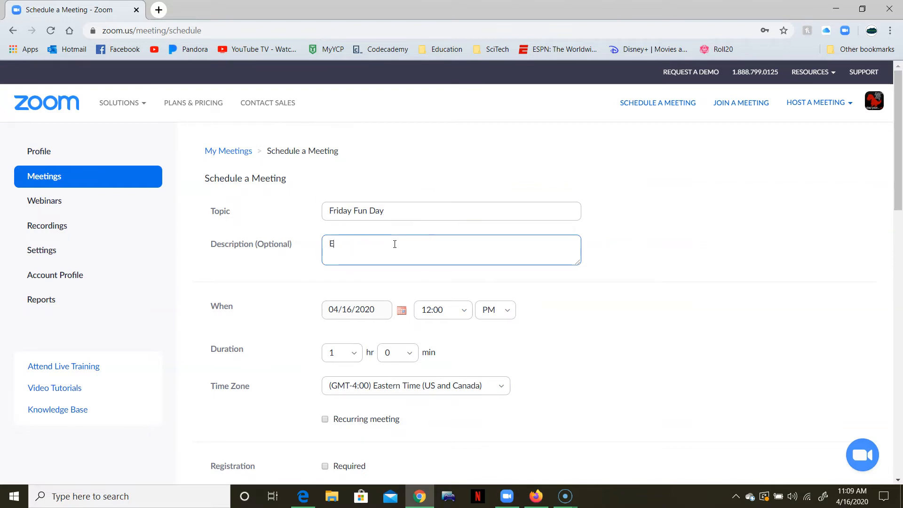
pyautogui.write('ducational game sessions.')
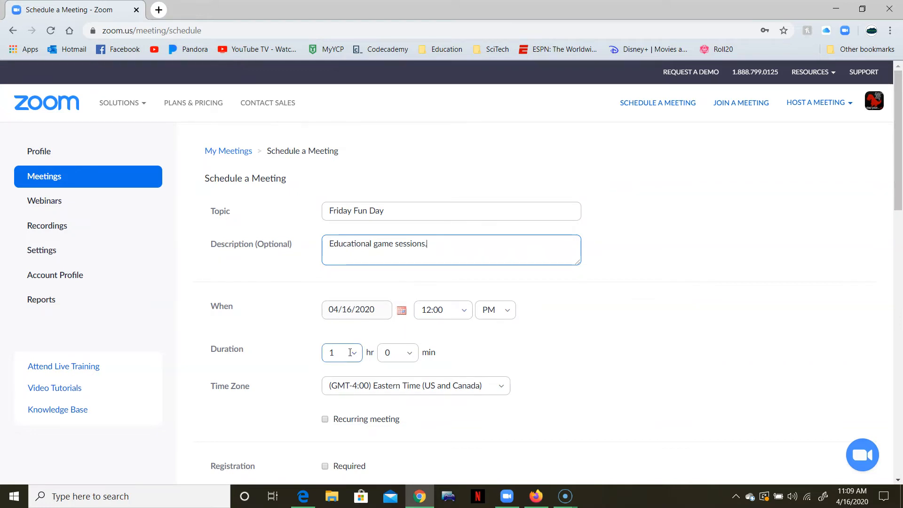
# Make the Friday Fun Day meeting a recurring meeting
pyautogui.click(324, 423)
pyautogui.click(351, 428)
pyautogui.scroll(-1, 350, 427)
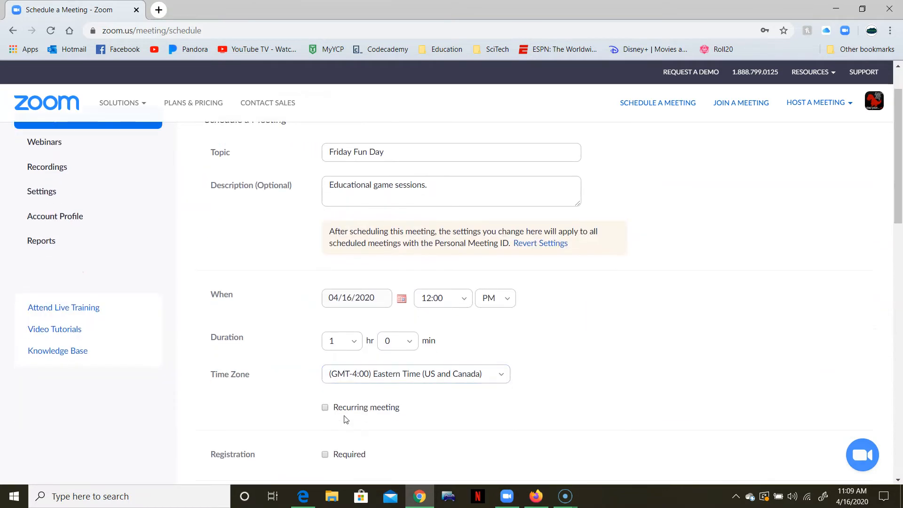
pyautogui.click(325, 408)
# Set the meeting's start to 04/17/2020 at 3:00 PM
pyautogui.scroll(-1, 329, 410)
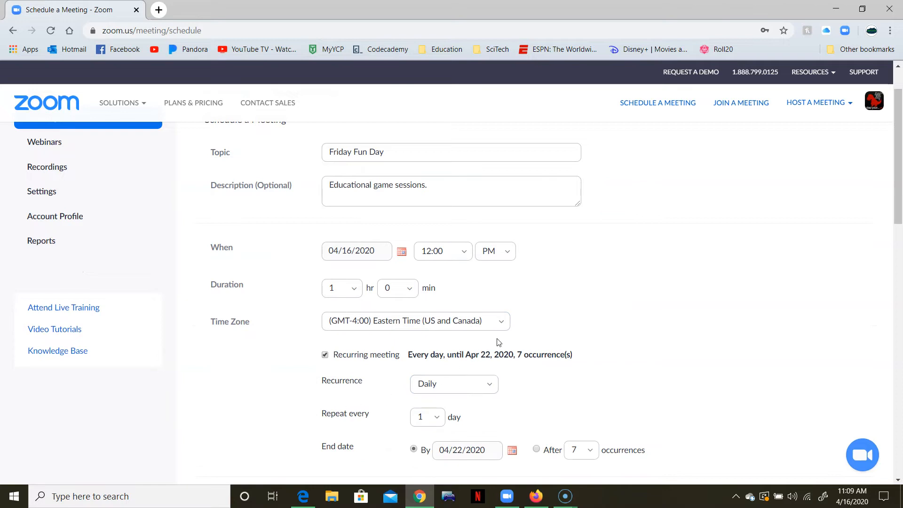
pyautogui.scroll(-1, 499, 343)
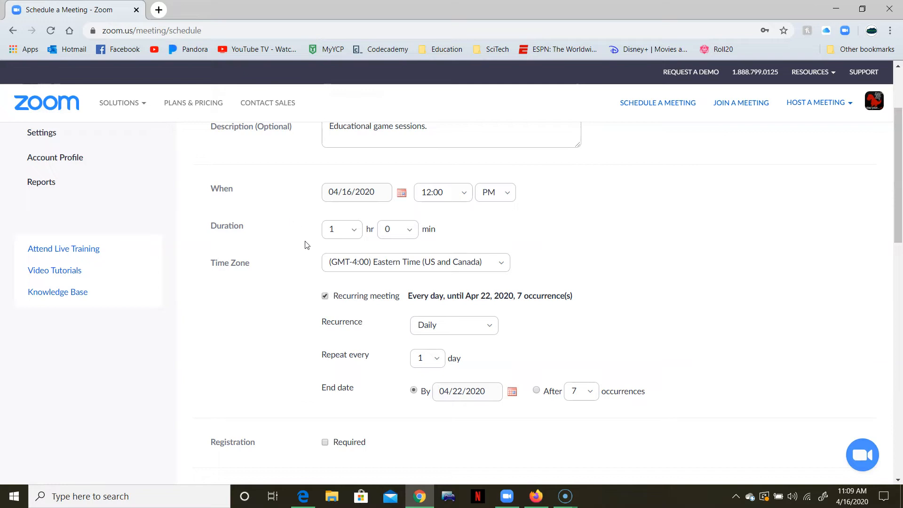
pyautogui.click(402, 194)
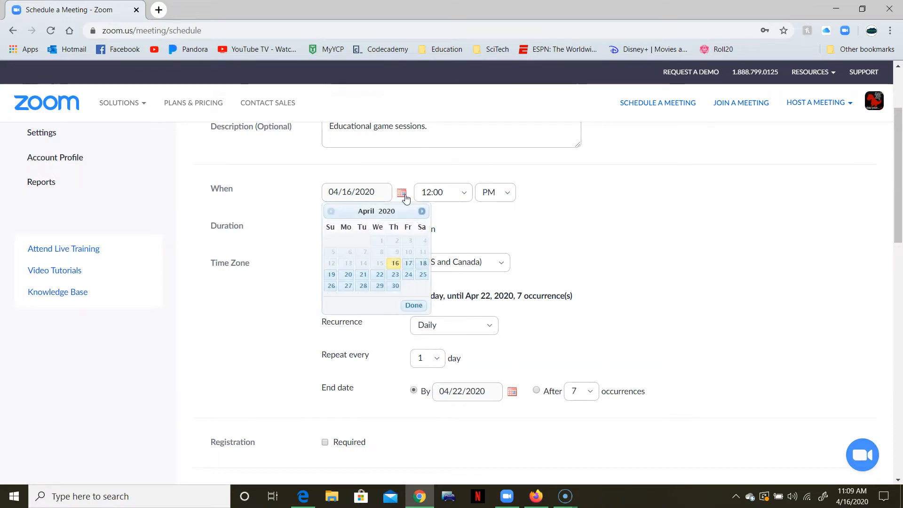
pyautogui.click(408, 263)
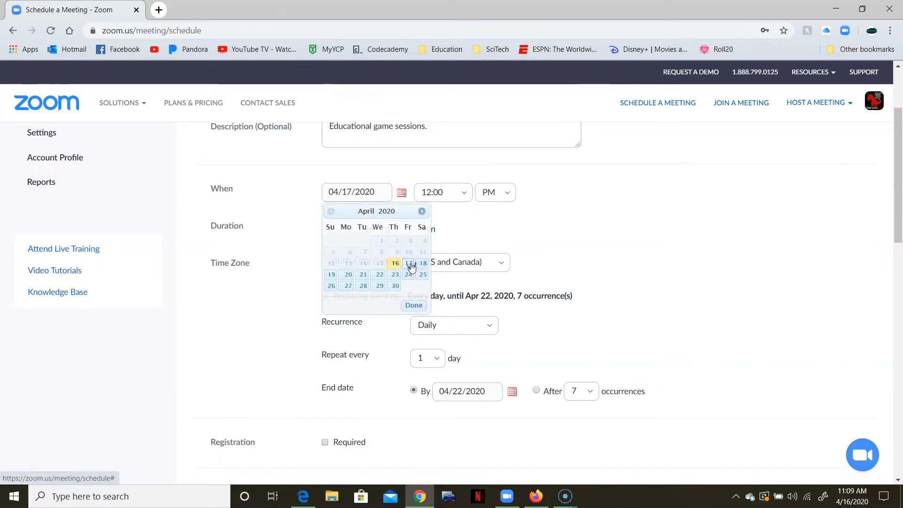
pyautogui.click(464, 193)
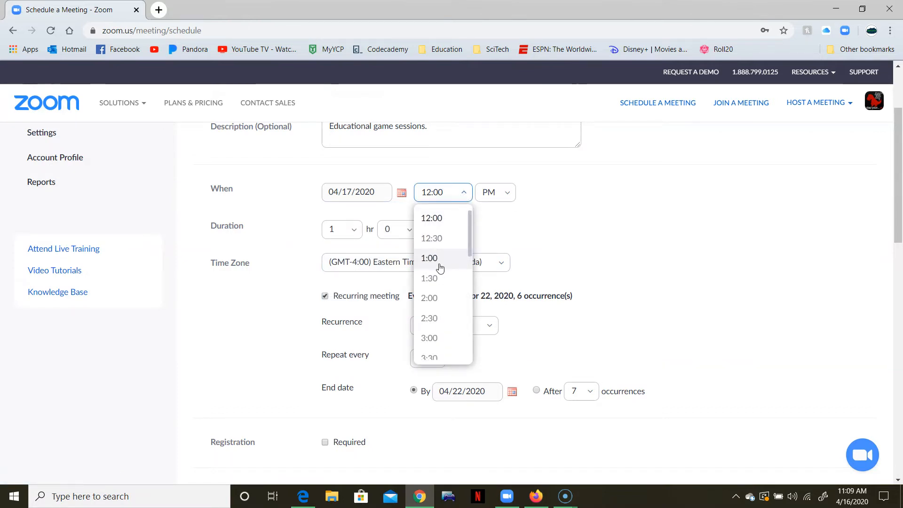
pyautogui.click(437, 337)
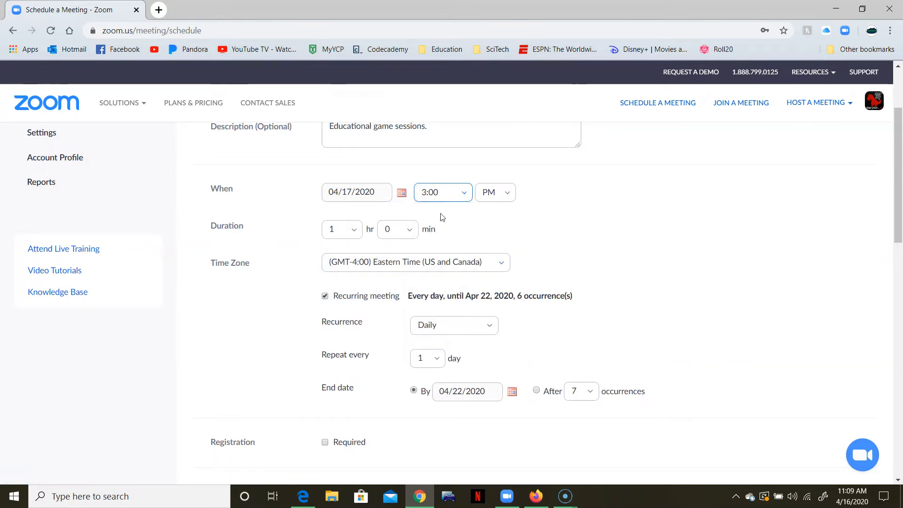
# Set the meeting's recurrence to weekly, repeating every 1 week on Friday
pyautogui.scroll(-1, 591, 239)
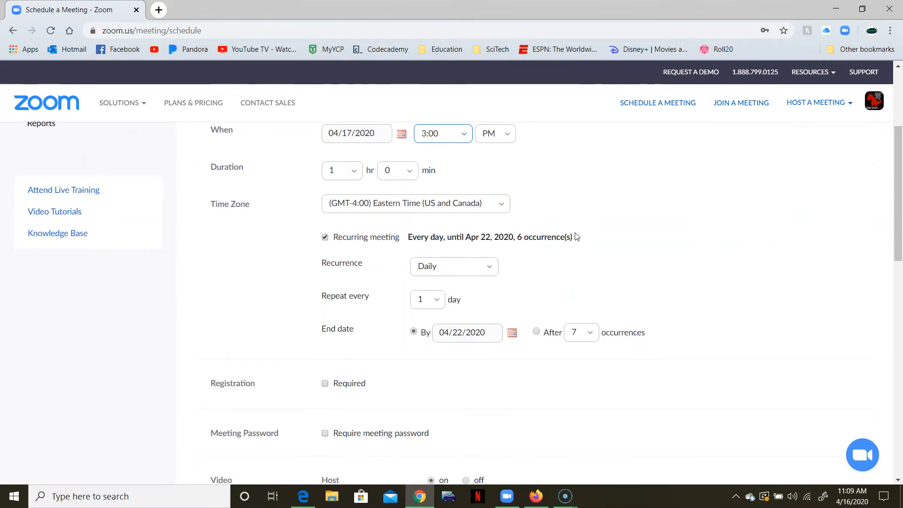
pyautogui.click(492, 270)
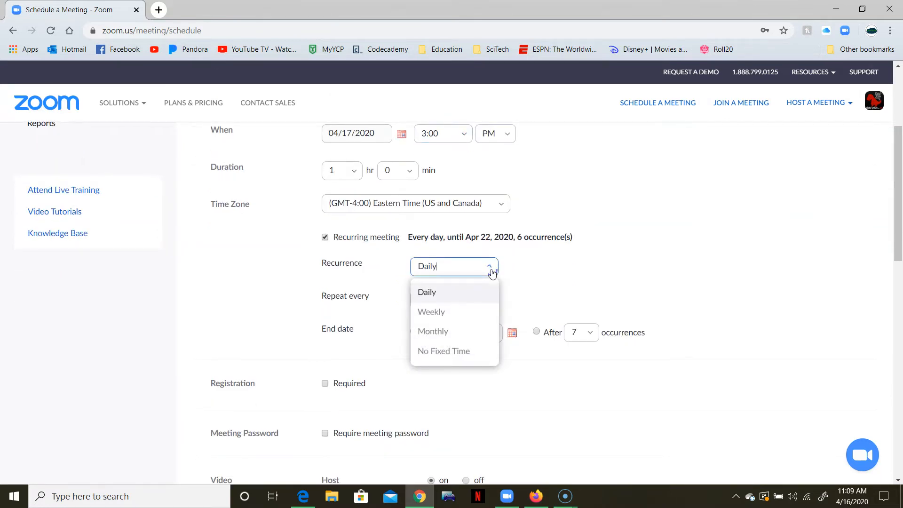
pyautogui.click(447, 314)
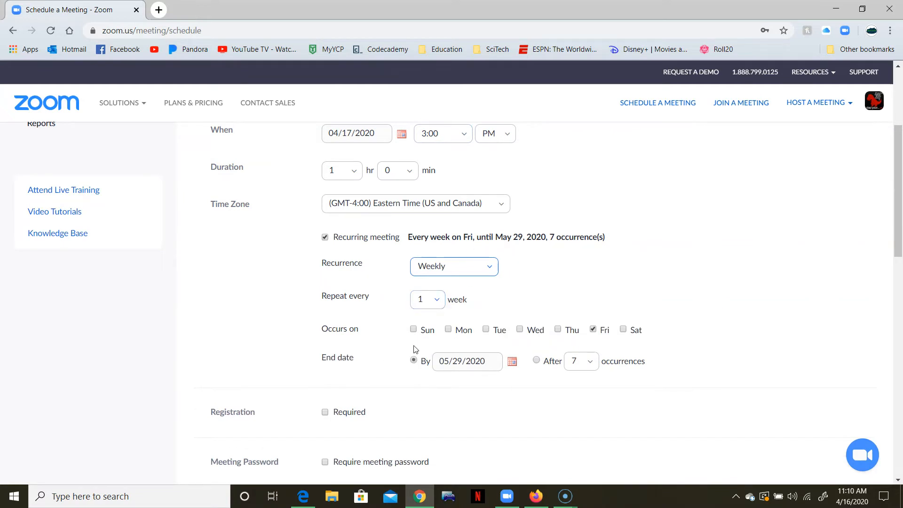
pyautogui.click(437, 304)
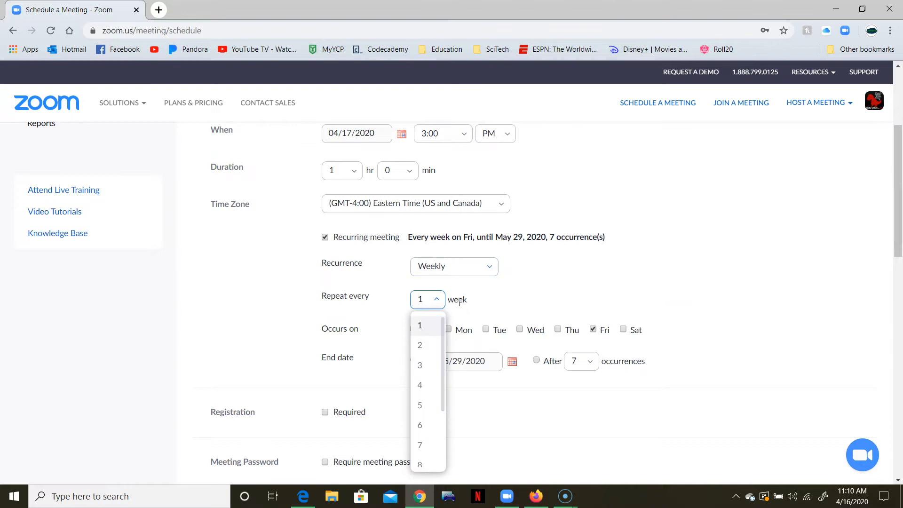
pyautogui.click(509, 296)
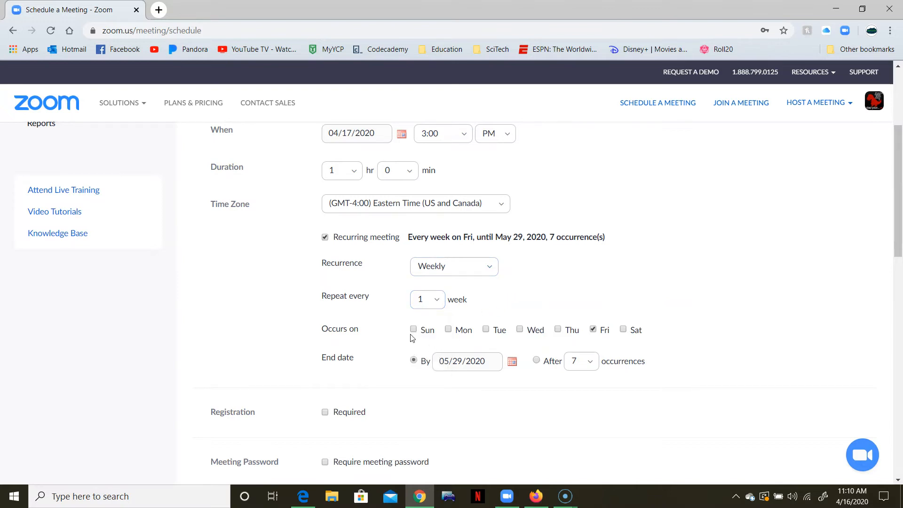
pyautogui.click(593, 330)
pyautogui.scroll(3, 583, 298)
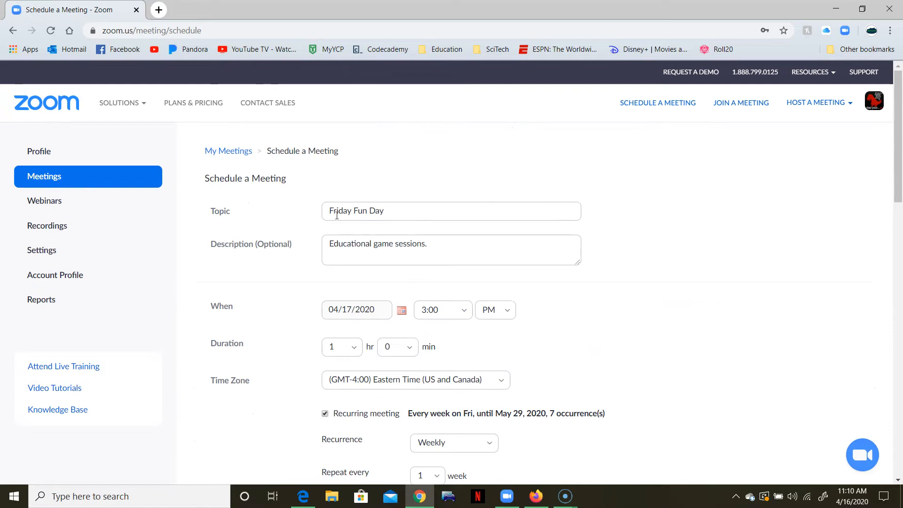
pyautogui.scroll(-4, 468, 266)
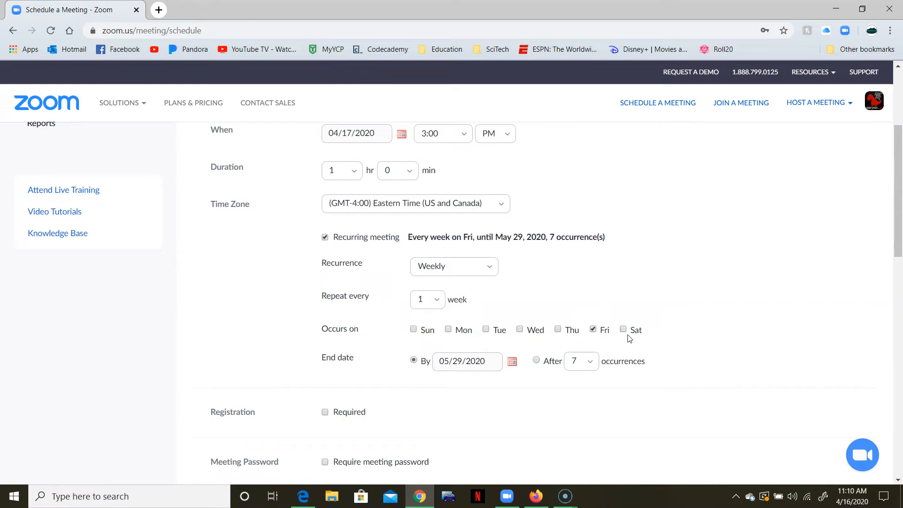
# Set the recurring meeting to end after 4 occurrences instead of by a fixed date
pyautogui.click(513, 362)
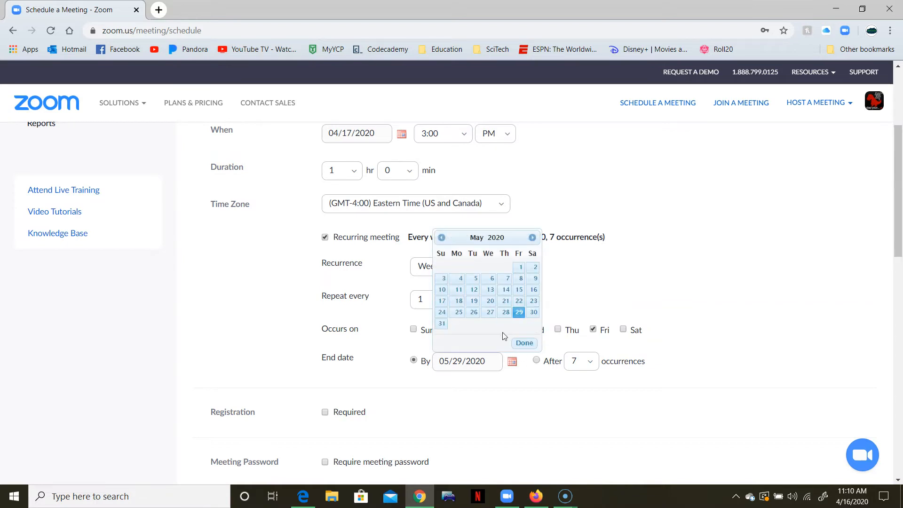
pyautogui.click(519, 312)
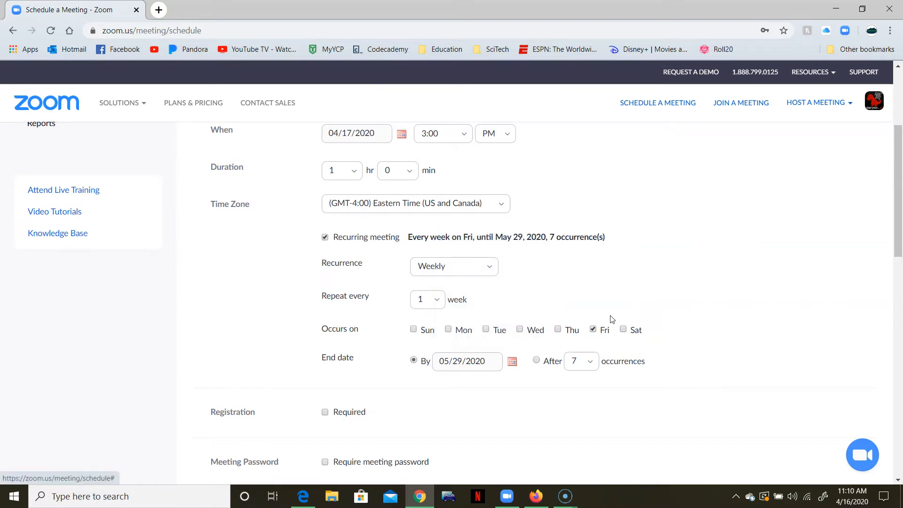
pyautogui.click(537, 361)
pyautogui.click(593, 365)
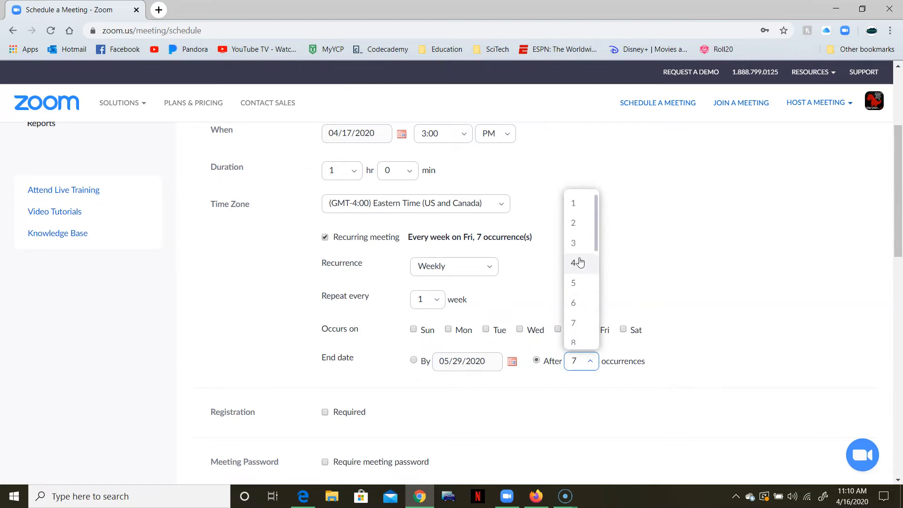
pyautogui.click(579, 265)
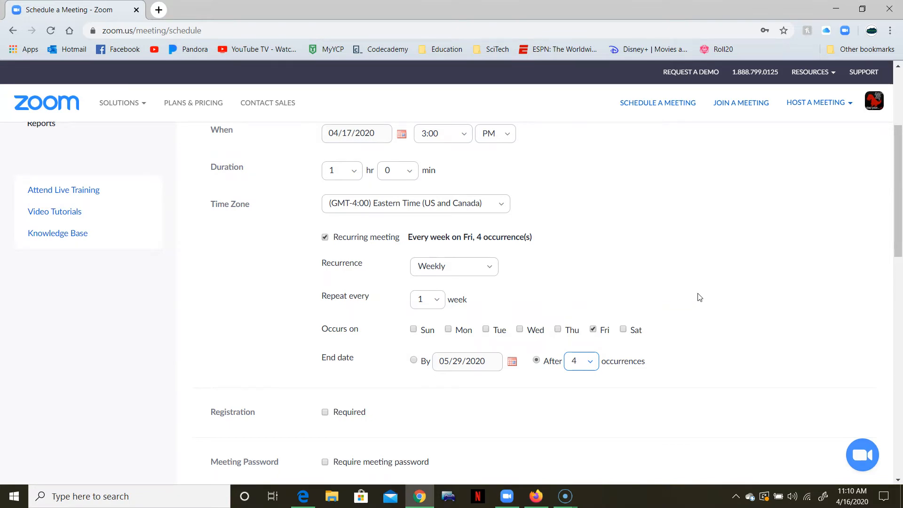
# Require a meeting password and fill in the meeting password
pyautogui.scroll(-3, 667, 272)
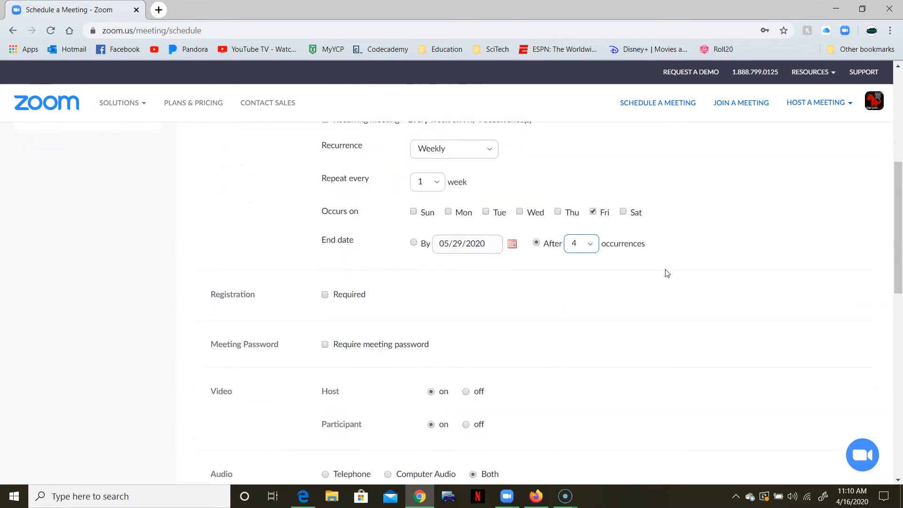
pyautogui.scroll(-1, 667, 272)
pyautogui.click(325, 287)
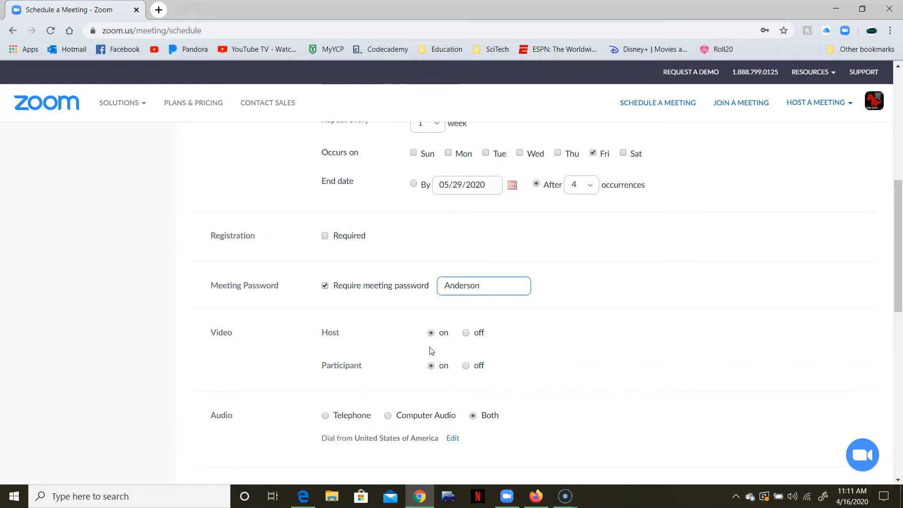
pyautogui.scroll(-1, 502, 349)
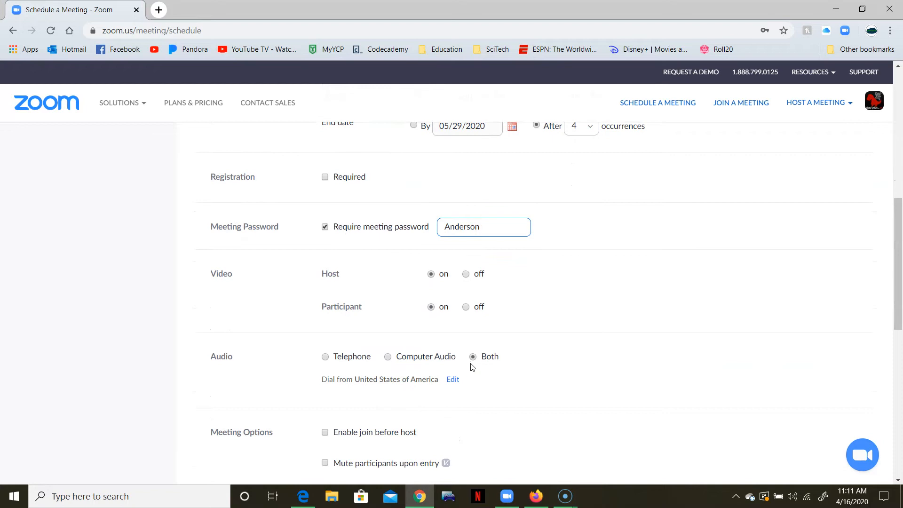
# Allow only authenticated users to join, record the meeting automatically on the local computer, and save the meeting
pyautogui.scroll(-2, 532, 358)
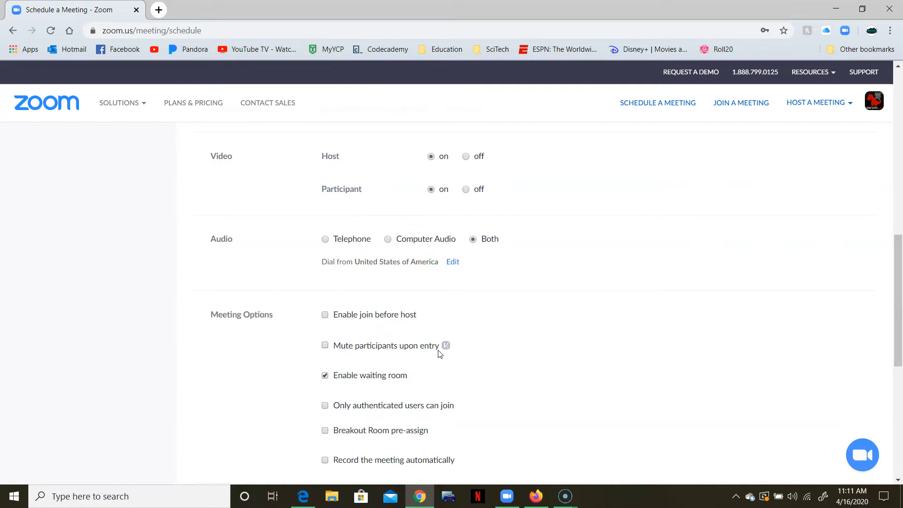
pyautogui.scroll(-1, 485, 346)
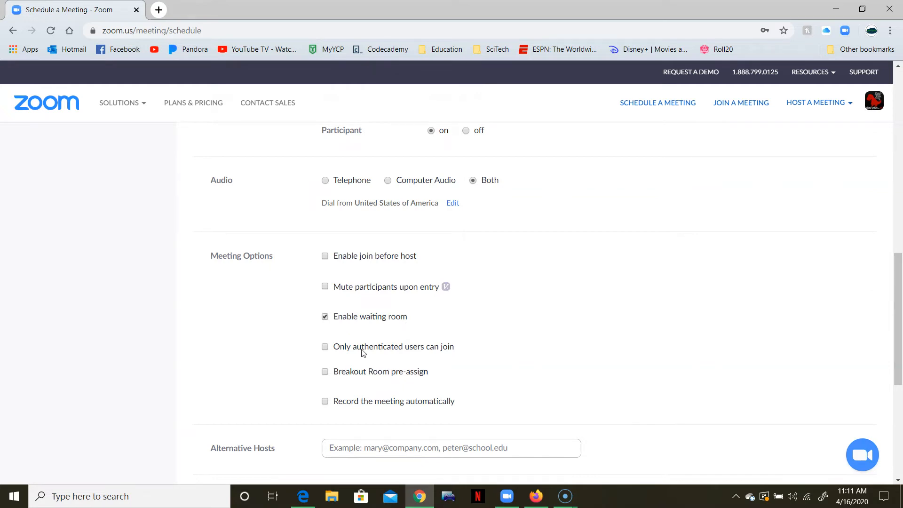
pyautogui.click(325, 349)
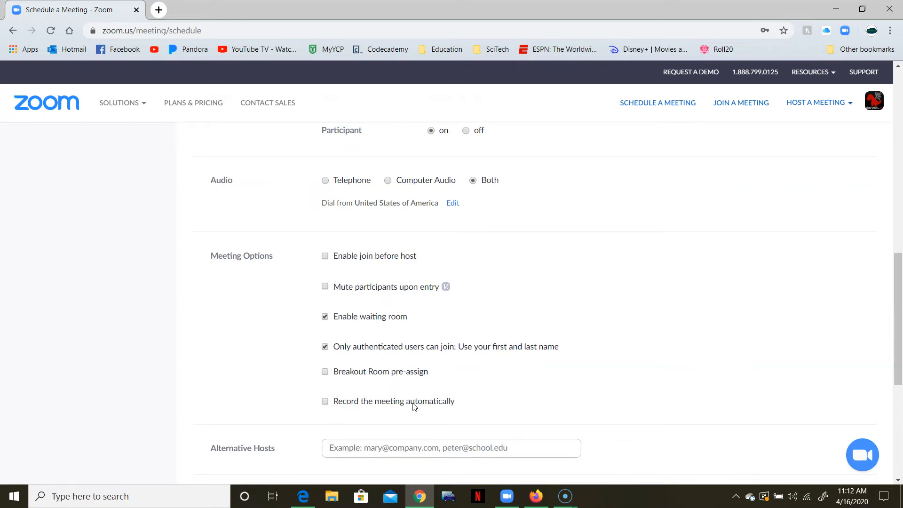
pyautogui.click(325, 403)
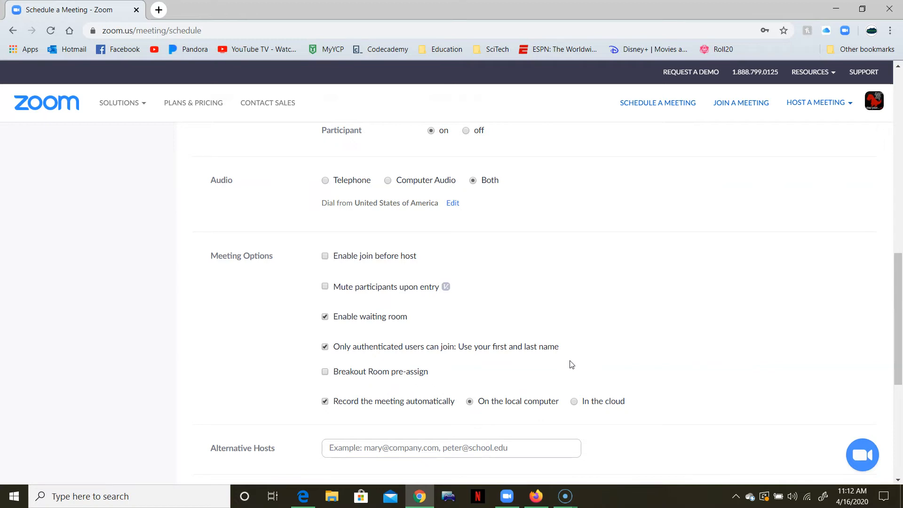
pyautogui.scroll(-3, 572, 365)
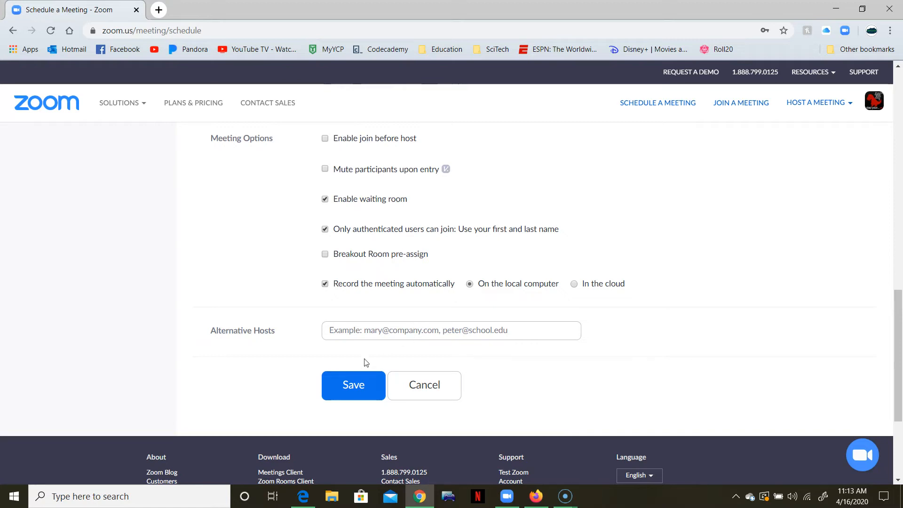
pyautogui.click(361, 389)
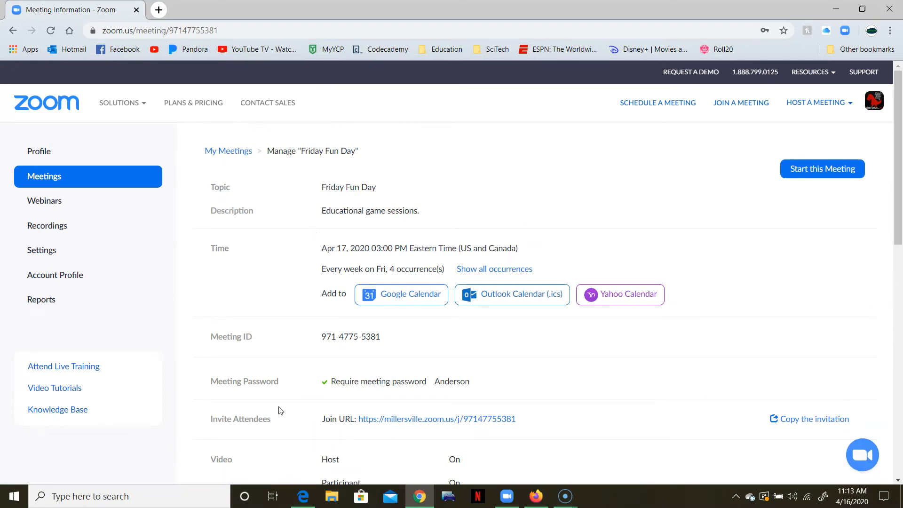
# Review the saved Friday Fun Day meeting's details, including its time, calendar links, invitation, video, audio and meeting options
pyautogui.scroll(-1, 281, 413)
pyautogui.scroll(-4, 309, 401)
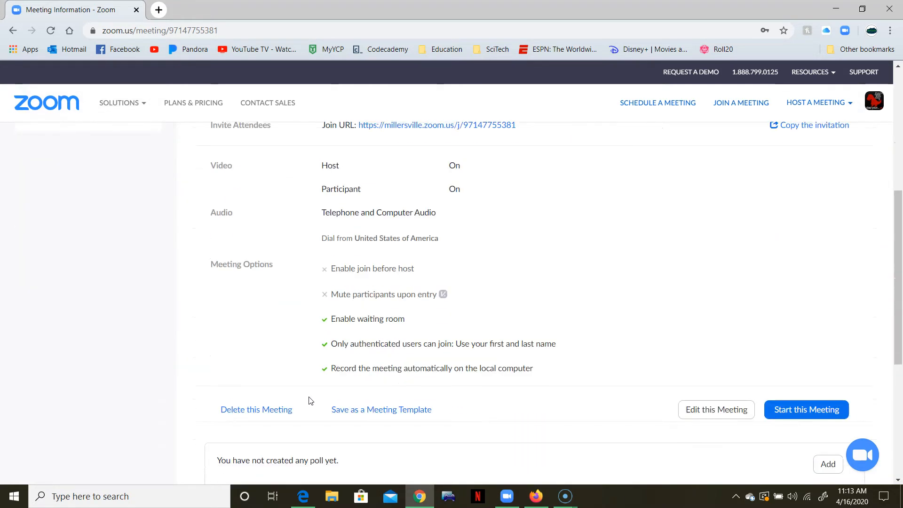
pyautogui.scroll(5, 311, 401)
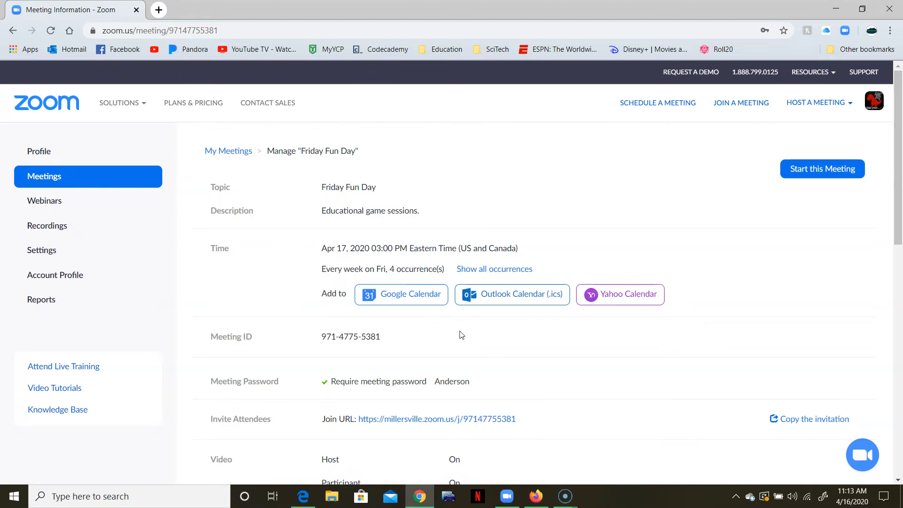
pyautogui.scroll(-4, 480, 335)
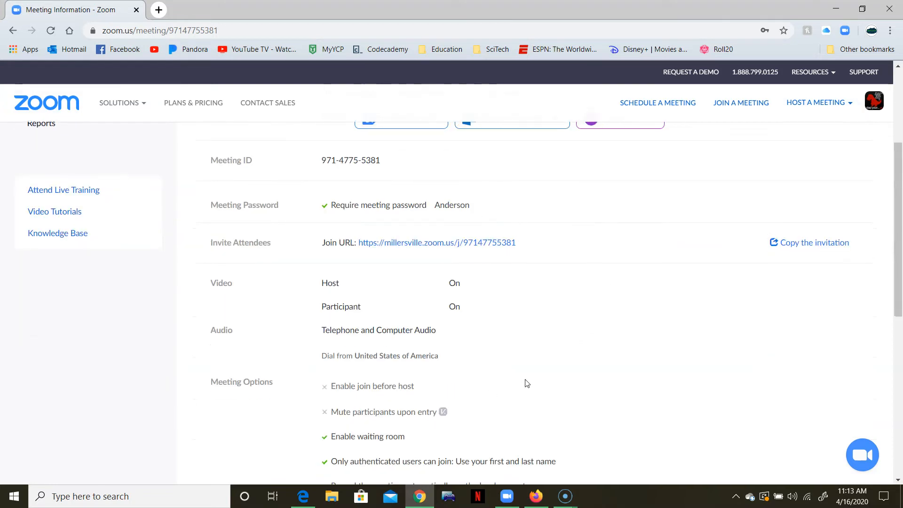
pyautogui.scroll(-5, 526, 382)
pyautogui.scroll(8, 526, 382)
pyautogui.scroll(2, 526, 383)
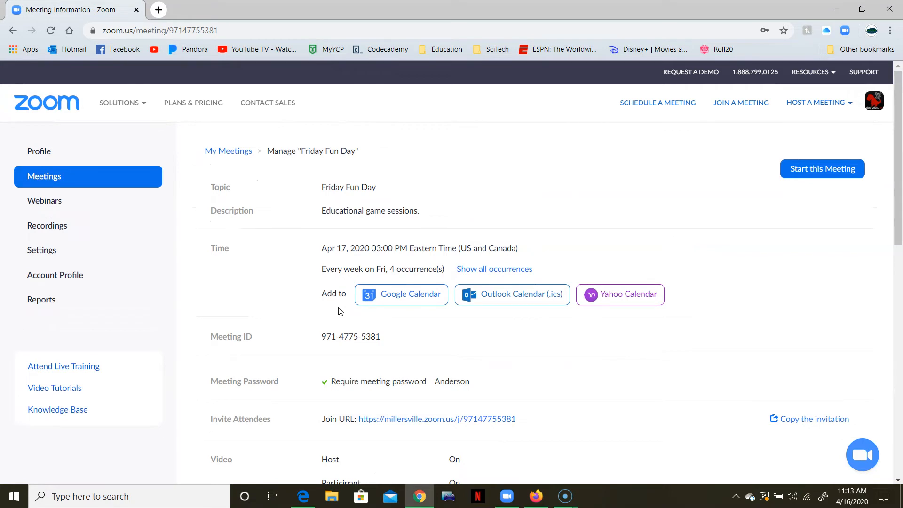
pyautogui.scroll(-3, 452, 363)
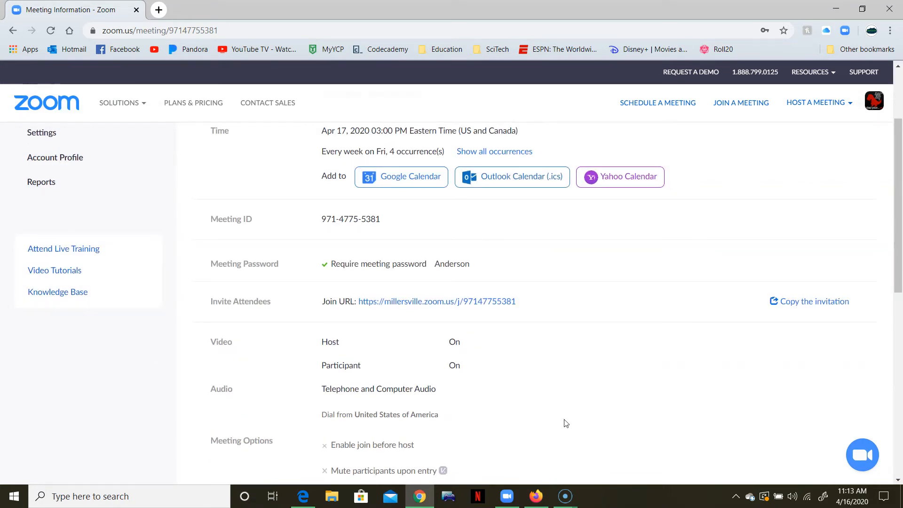
# Switch to the Zoom desktop app and start a new meeting
pyautogui.click(507, 496)
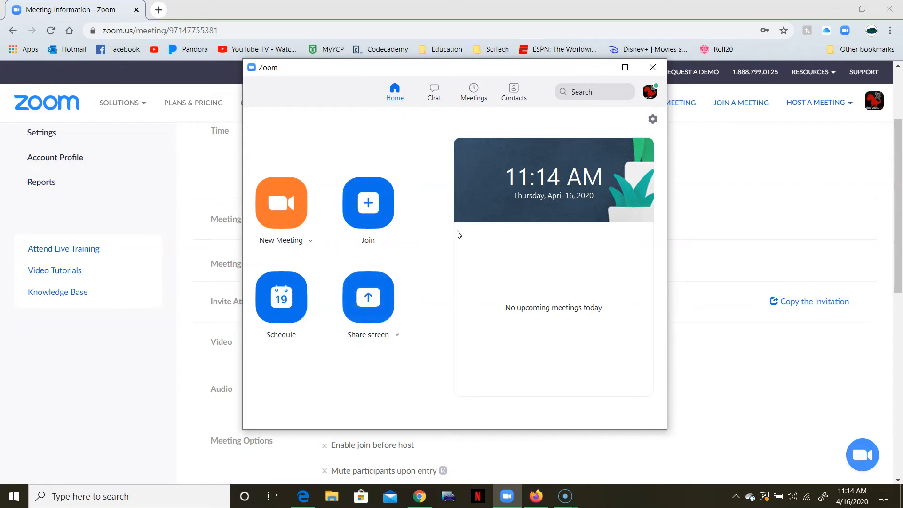
pyautogui.click(276, 209)
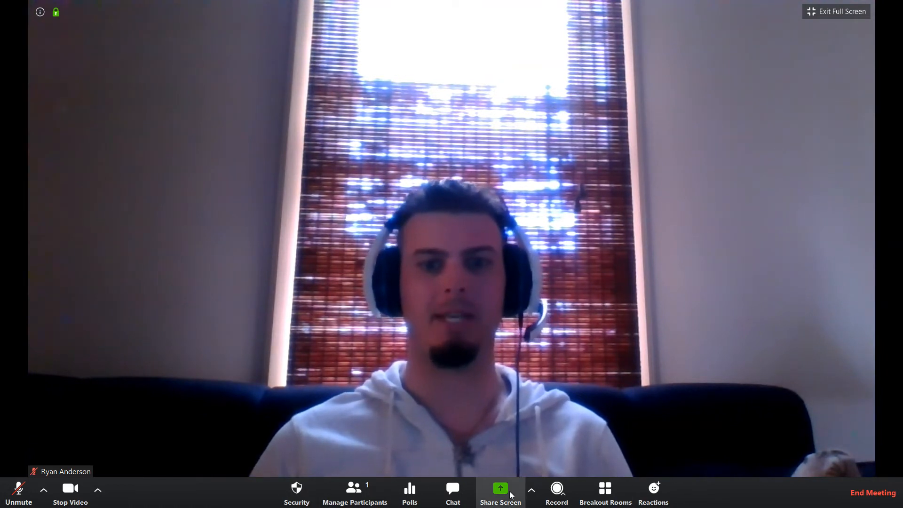
# Open the meeting's group chat and exit the full-screen view
pyautogui.click(454, 495)
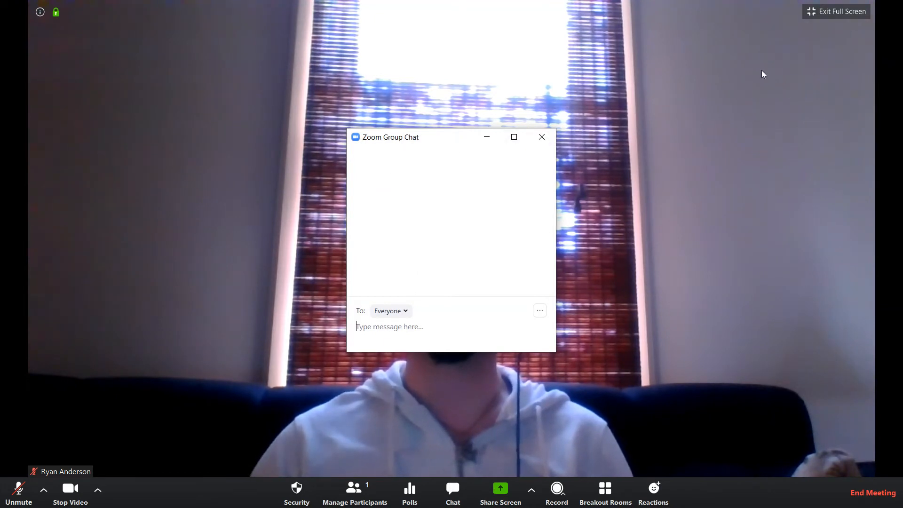
pyautogui.click(813, 14)
pyautogui.click(461, 6)
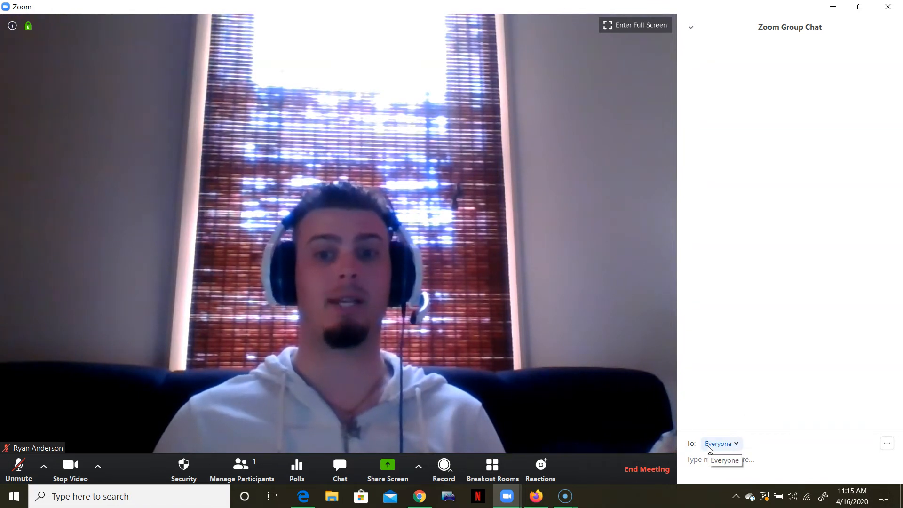
# Check which recipients the group chat offers for messages, and close the chat
pyautogui.click(736, 445)
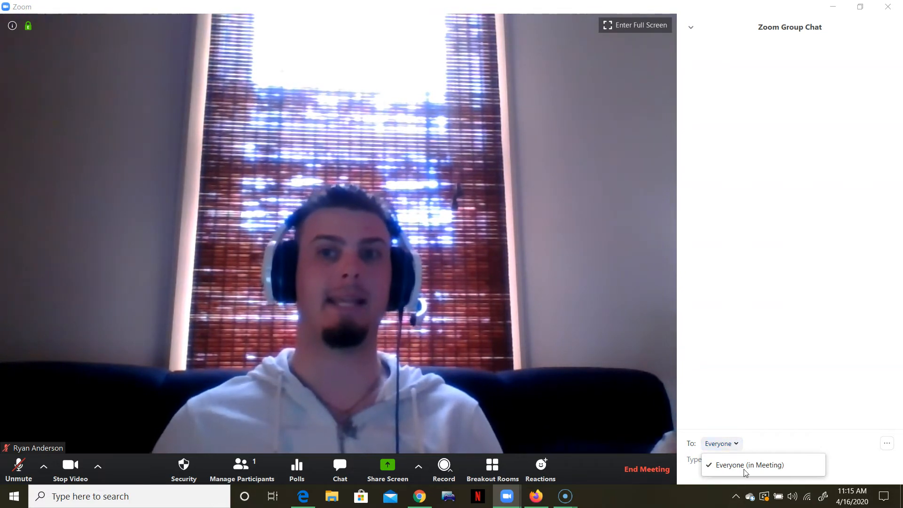
pyautogui.click(784, 334)
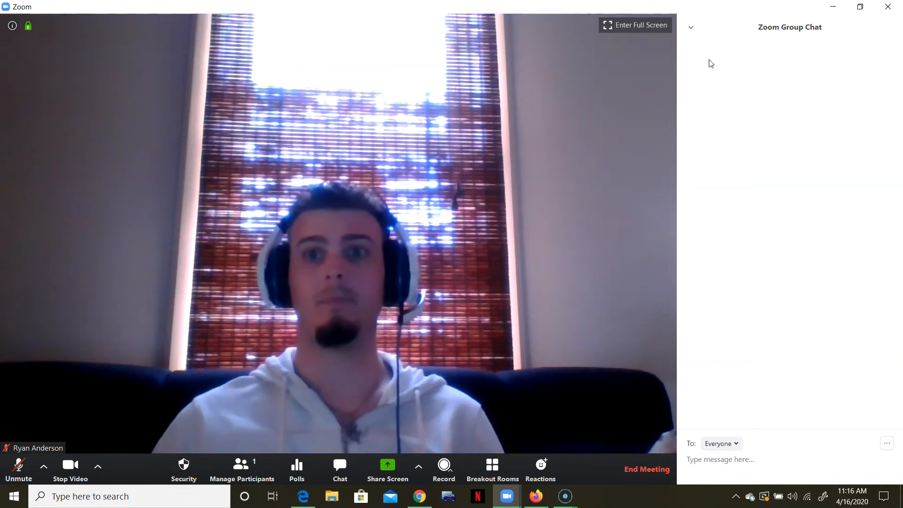
pyautogui.click(690, 27)
pyautogui.click(707, 38)
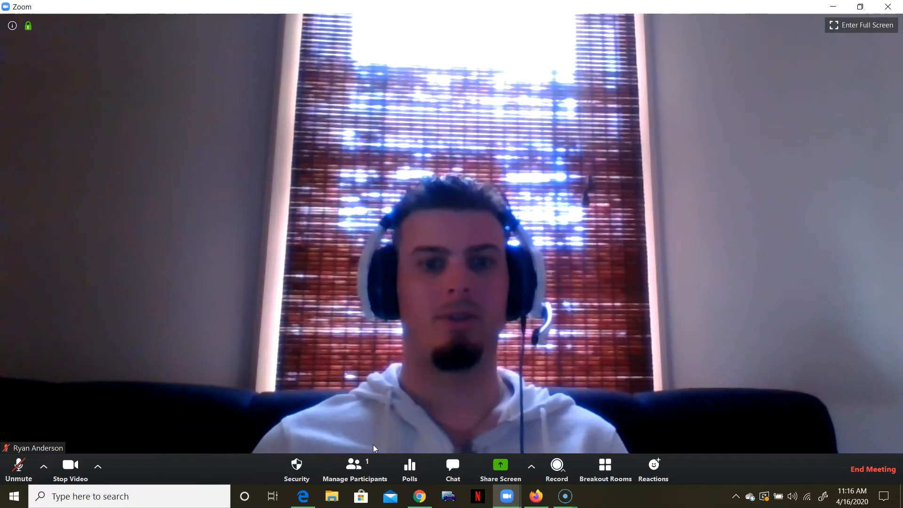
# Examine the meeting's new poll form with its single and multiple choice types and answer fields, then cancel it and close the polls
pyautogui.click(410, 468)
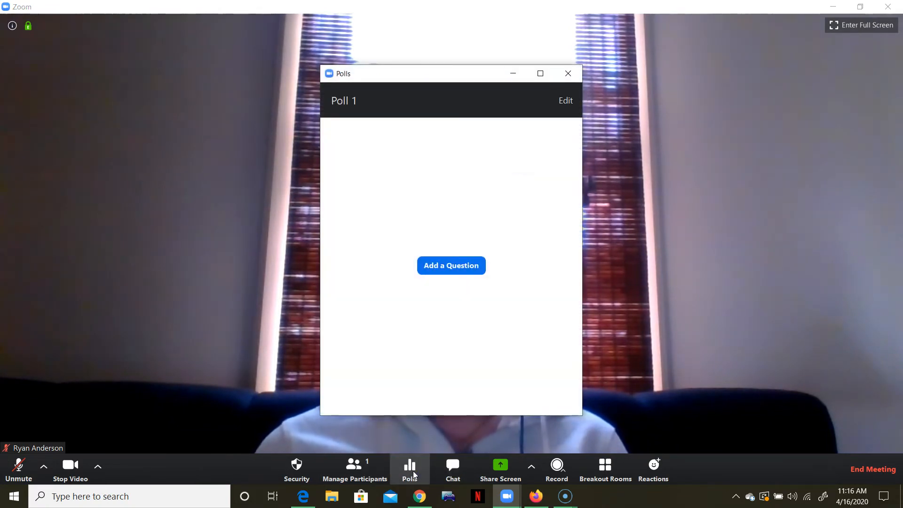
pyautogui.click(455, 272)
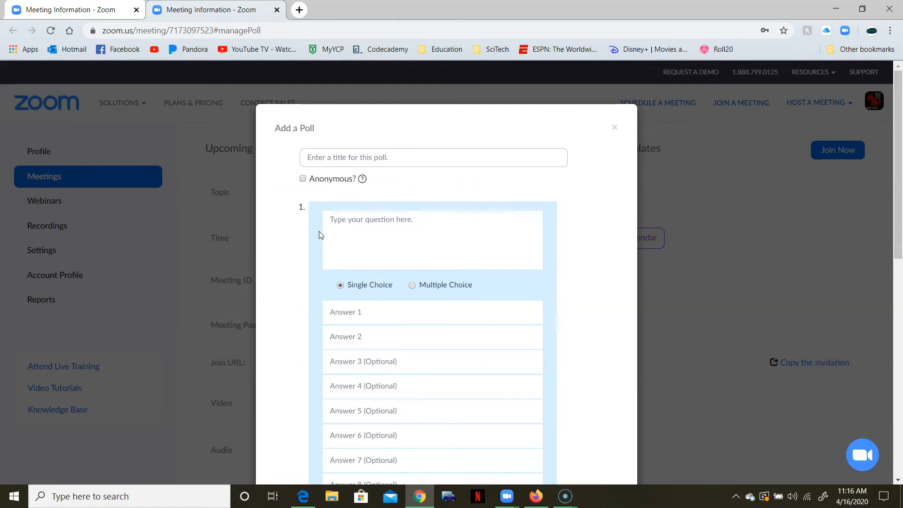
pyautogui.scroll(-5, 418, 232)
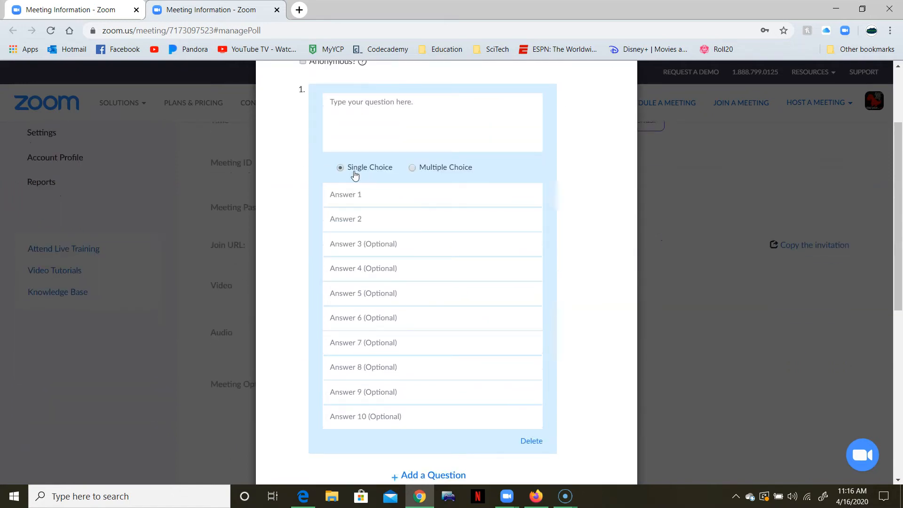
pyautogui.click(413, 169)
pyautogui.click(353, 169)
pyautogui.scroll(-3, 515, 423)
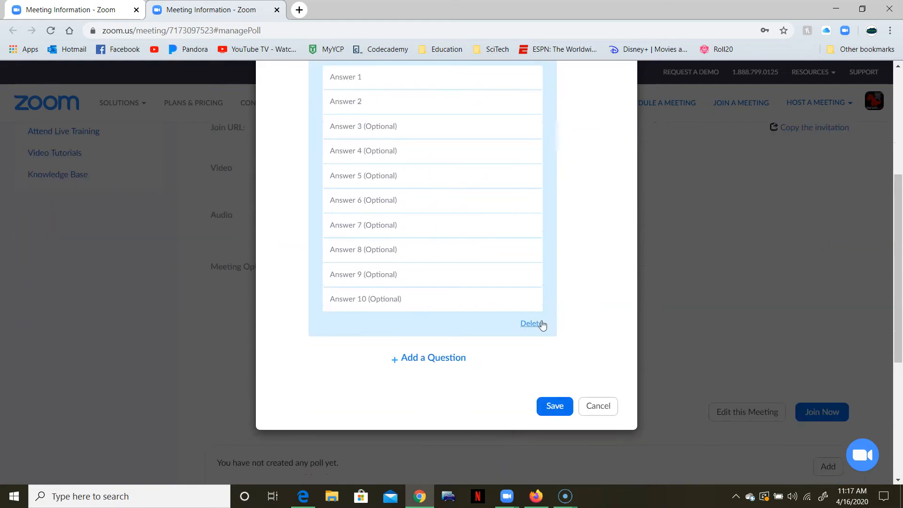
pyautogui.click(598, 406)
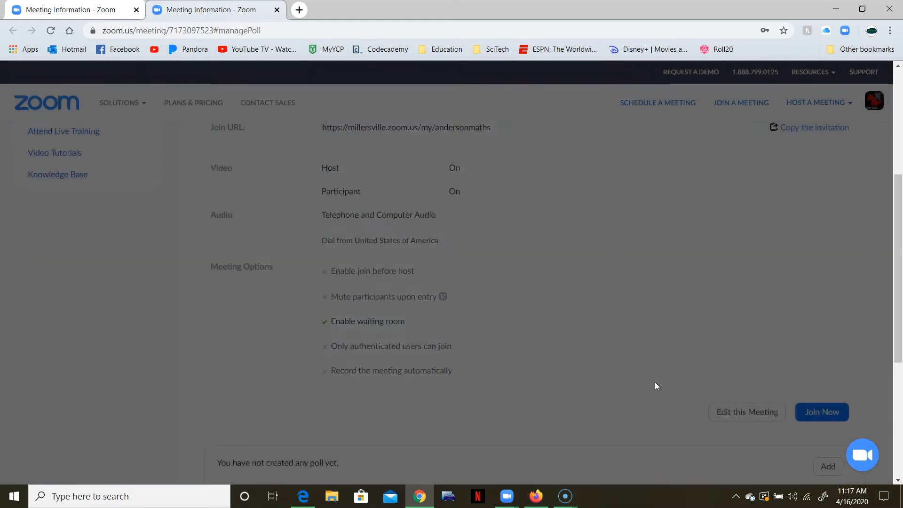
pyautogui.click(507, 496)
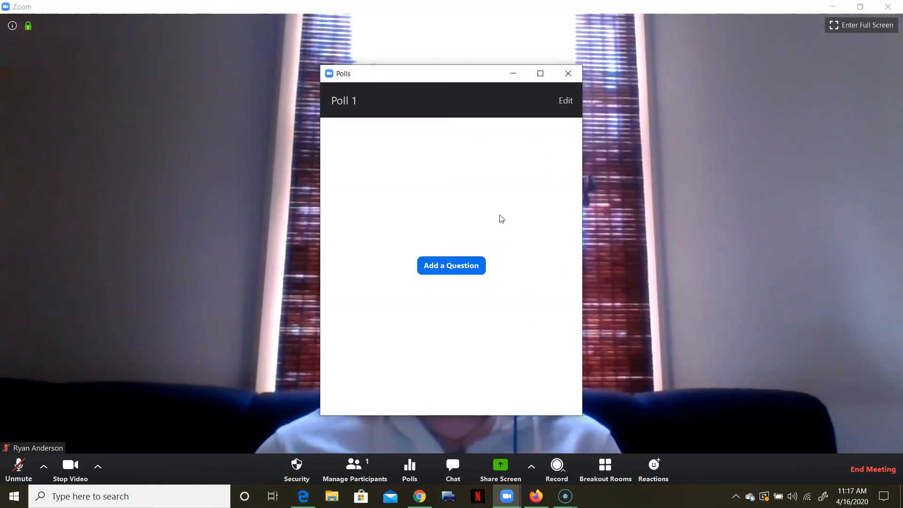
pyautogui.click(565, 79)
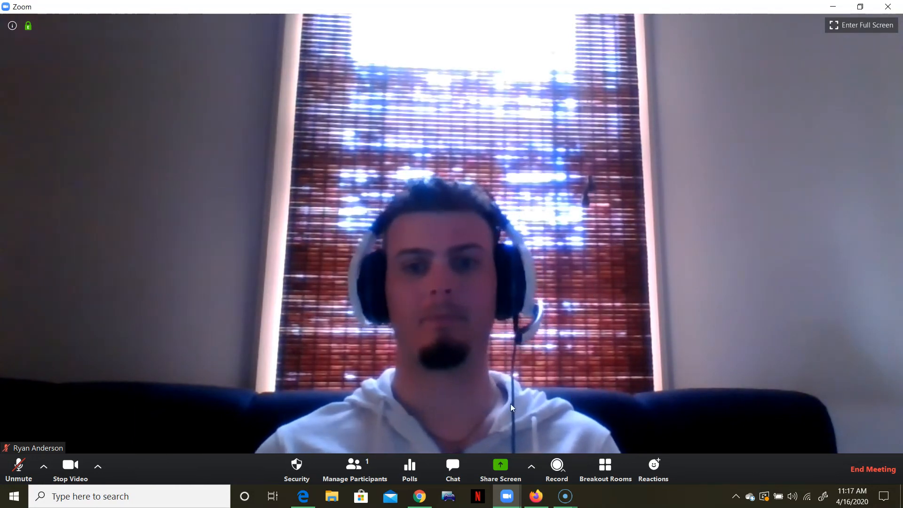
# Open the participants list and examine the Mute All confirmation and the additional participant controls without applying any of them
pyautogui.click(342, 476)
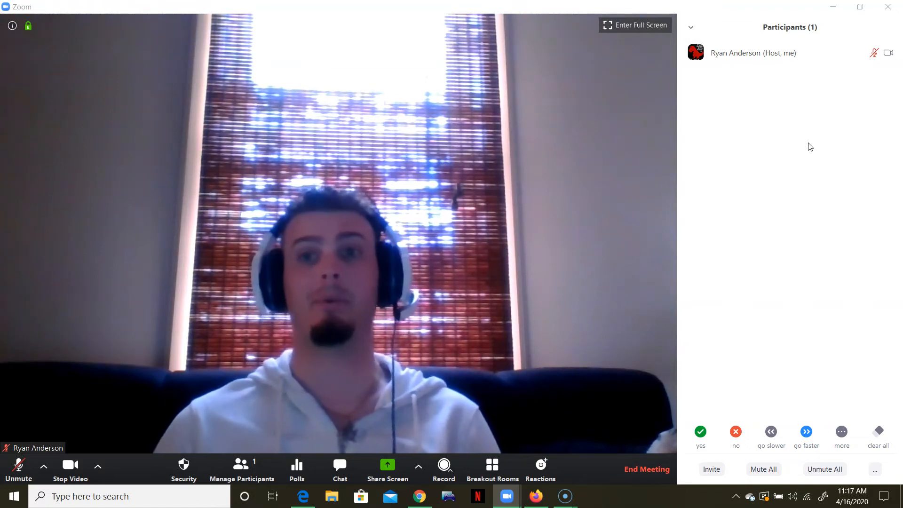
pyautogui.moveTo(740, 65)
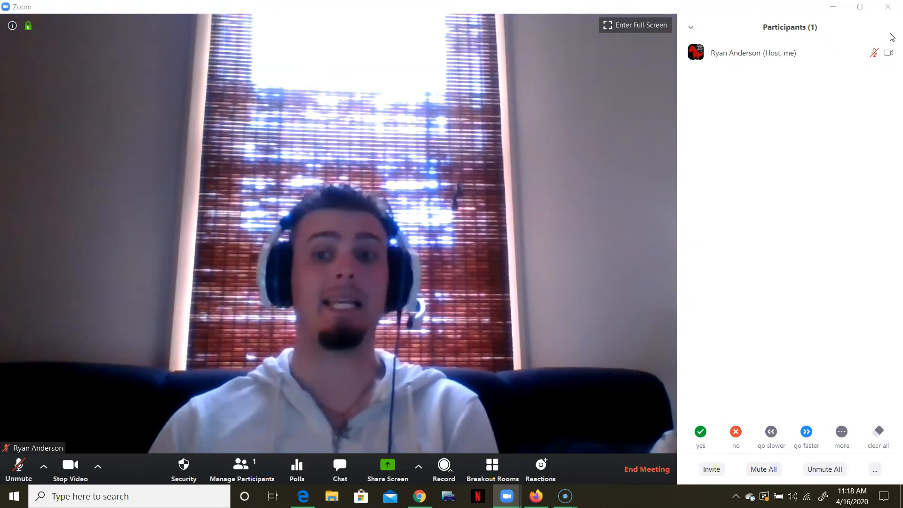
pyautogui.click(770, 471)
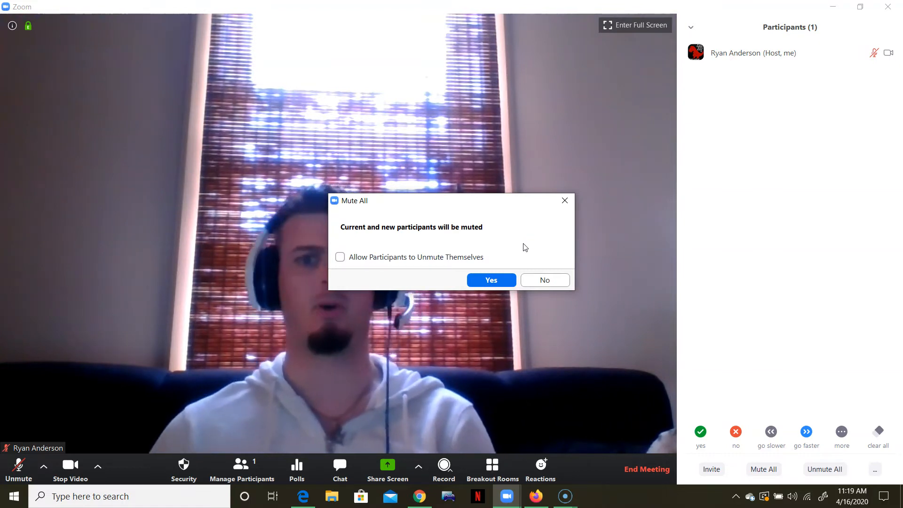
pyautogui.click(552, 281)
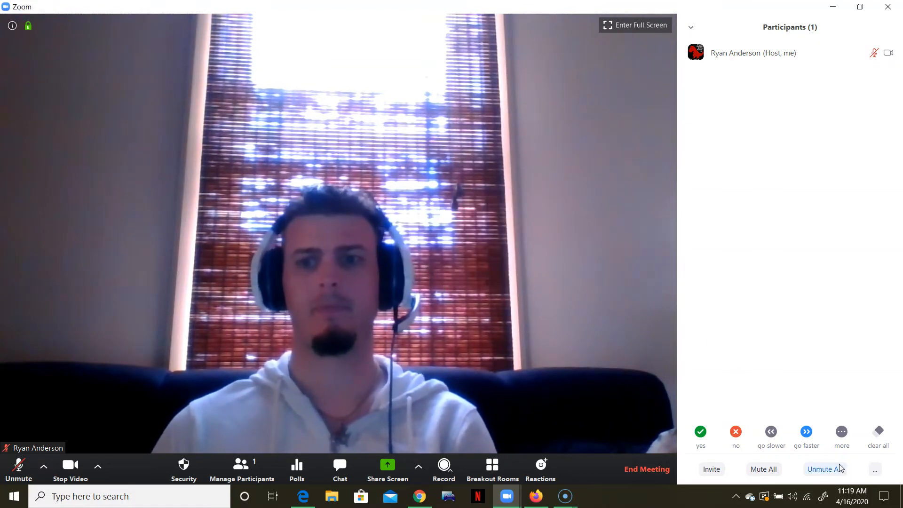
pyautogui.click(876, 470)
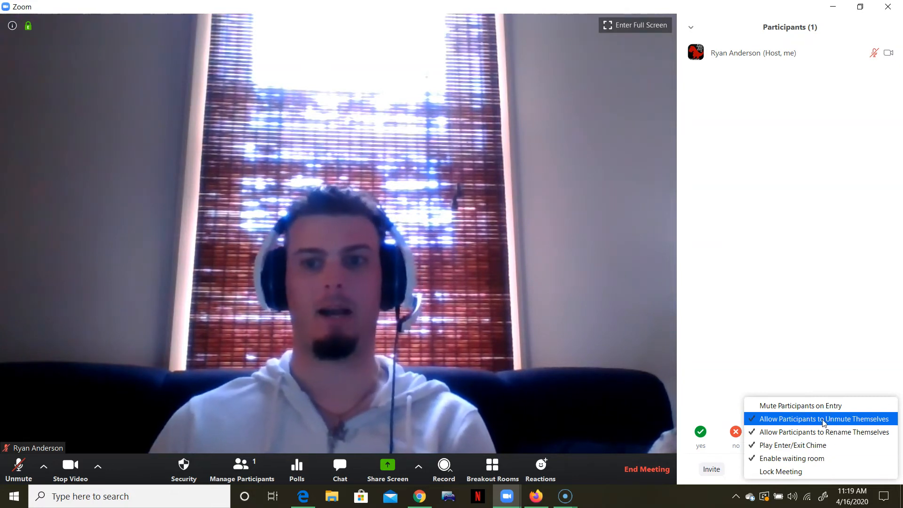
pyautogui.click(802, 305)
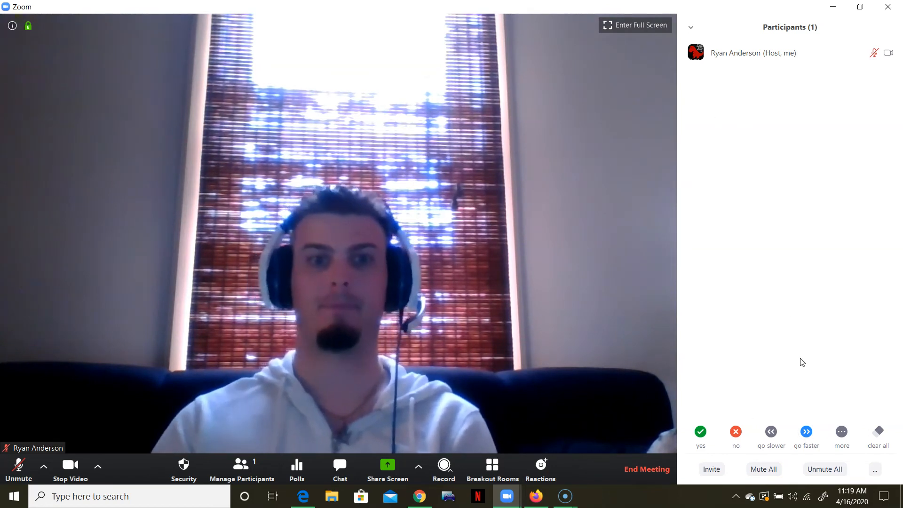
# Try the "go slower" and "yes" feedback signals in the participants list, clearing each one again
pyautogui.click(772, 433)
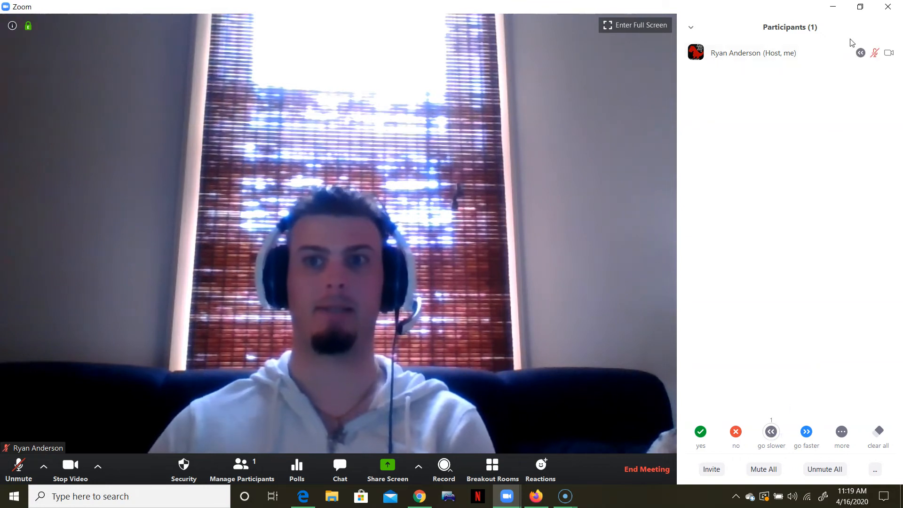
pyautogui.click(773, 432)
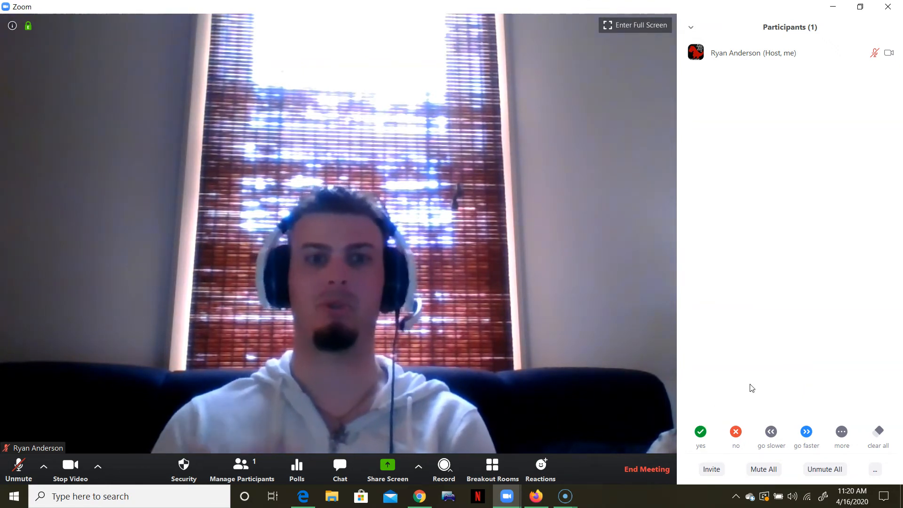
pyautogui.click(701, 432)
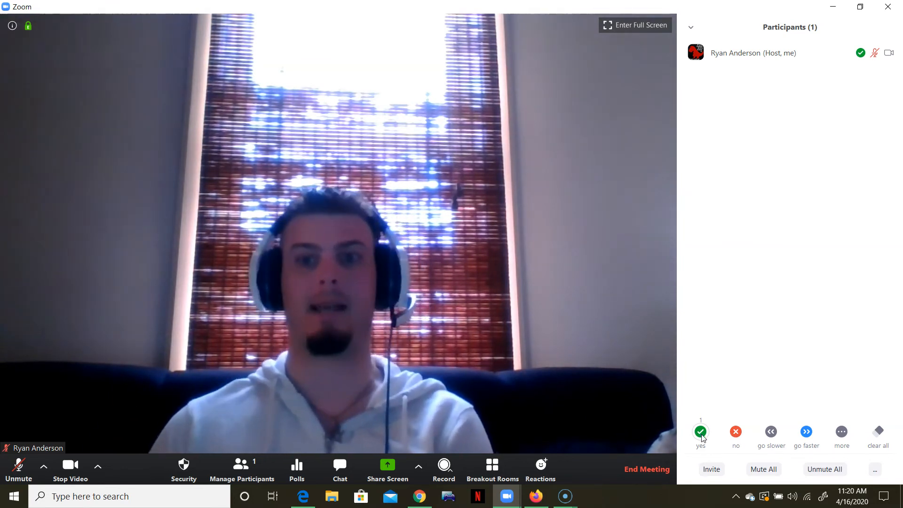
pyautogui.click(700, 435)
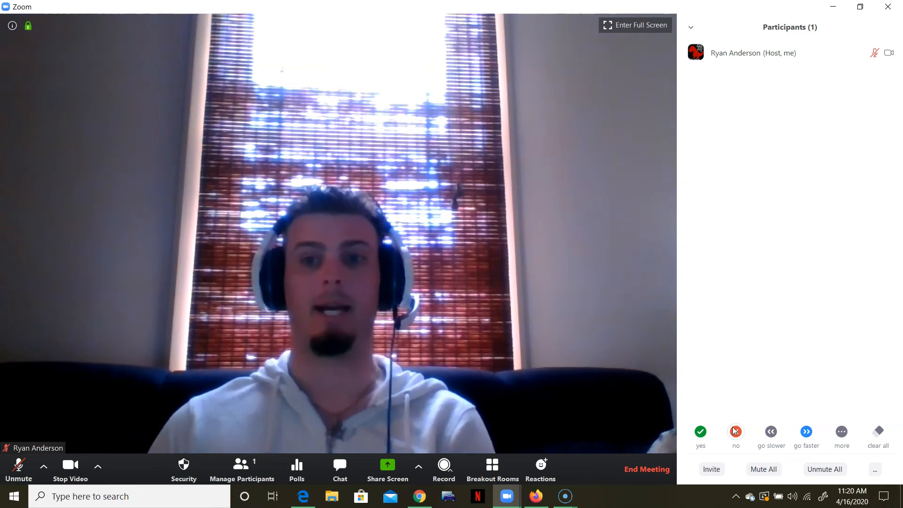
# Try the "no" and "go slower" feedback signals, clearing each one again, and close the participants list
pyautogui.click(738, 437)
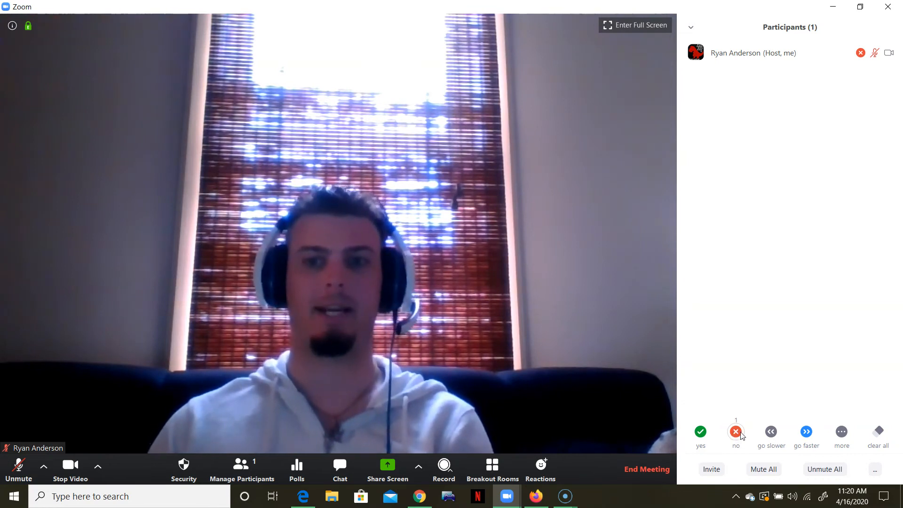
pyautogui.click(737, 434)
pyautogui.click(842, 435)
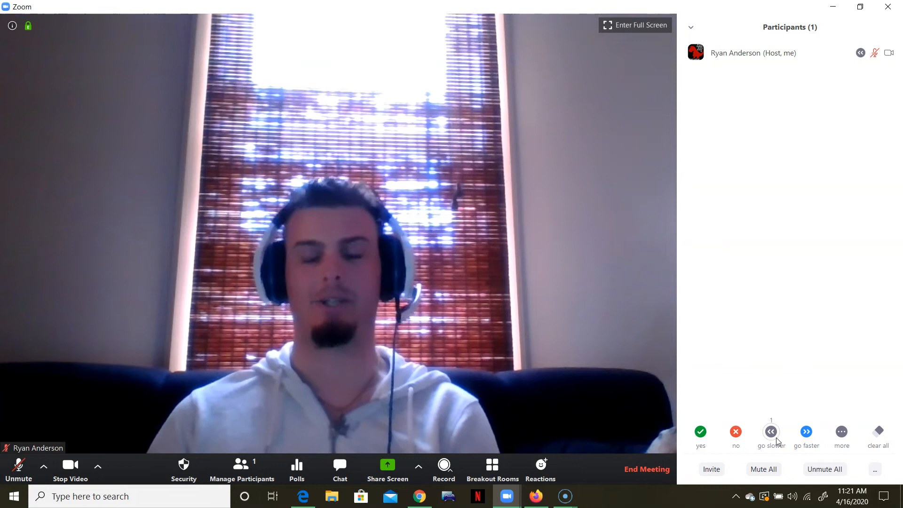
pyautogui.click(776, 437)
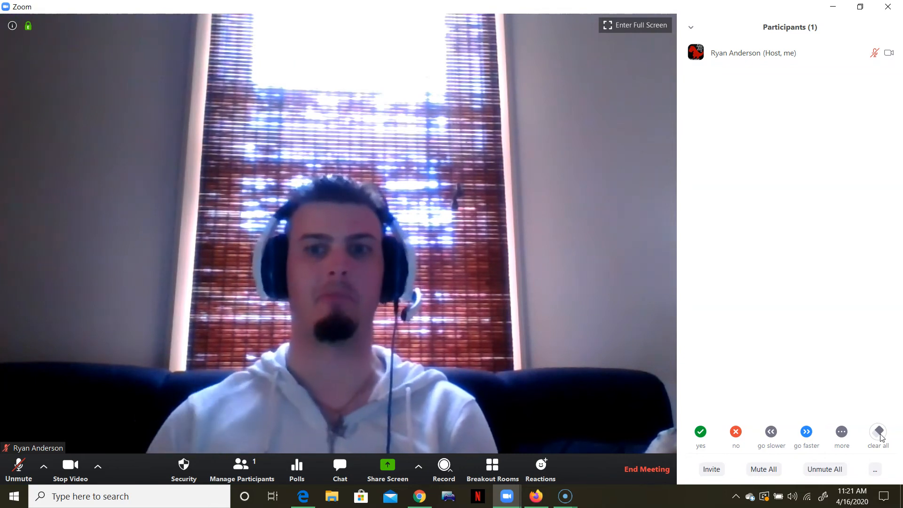
pyautogui.click(693, 30)
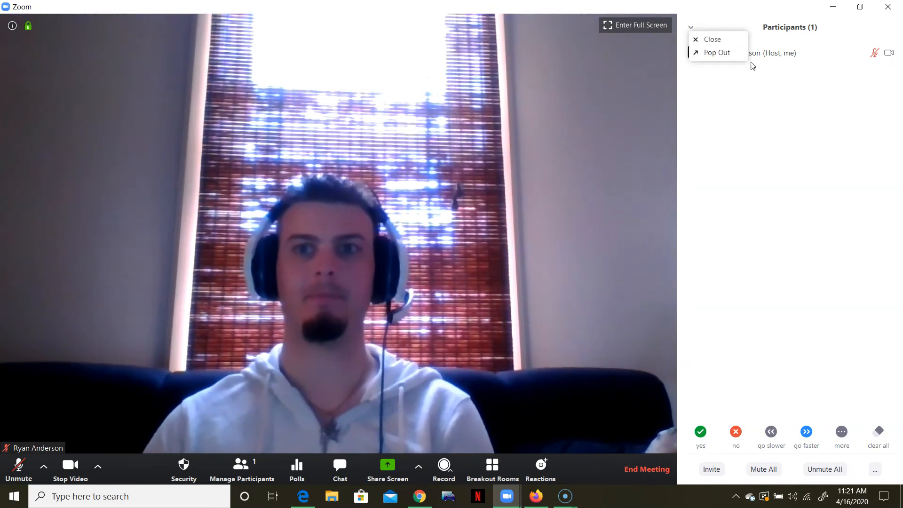
pyautogui.click(710, 38)
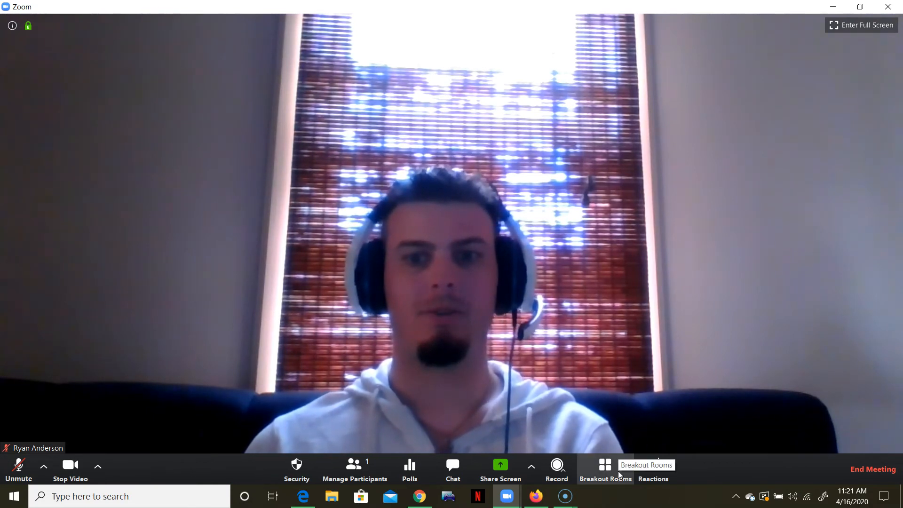
# Create 4 breakout rooms with participants assigned automatically
pyautogui.click(606, 473)
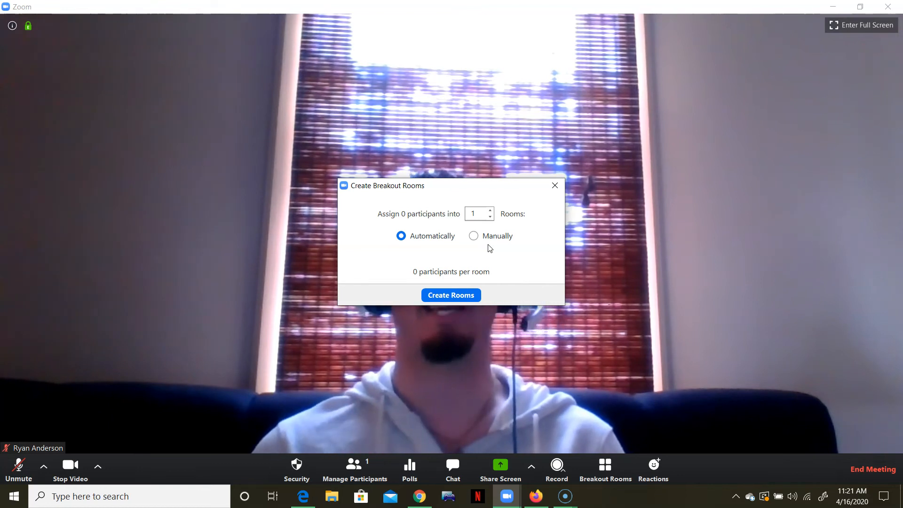
pyautogui.click(491, 211)
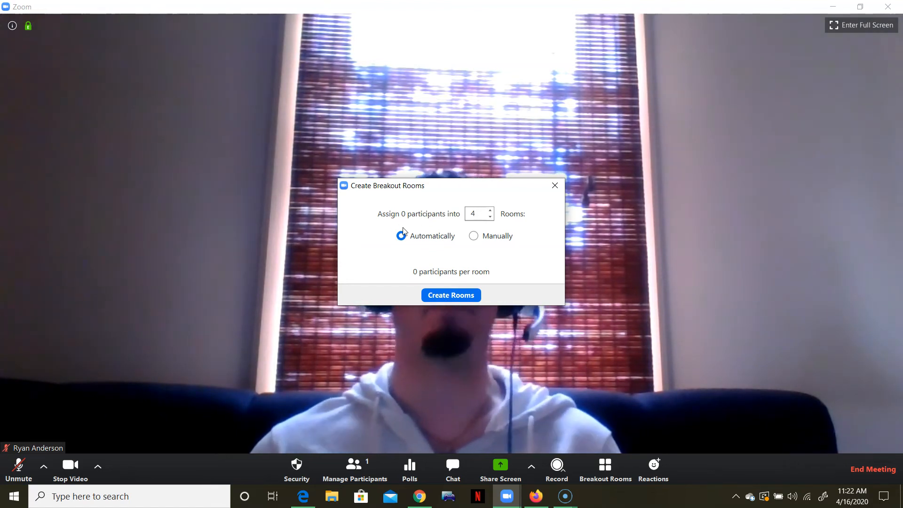
pyautogui.click(474, 237)
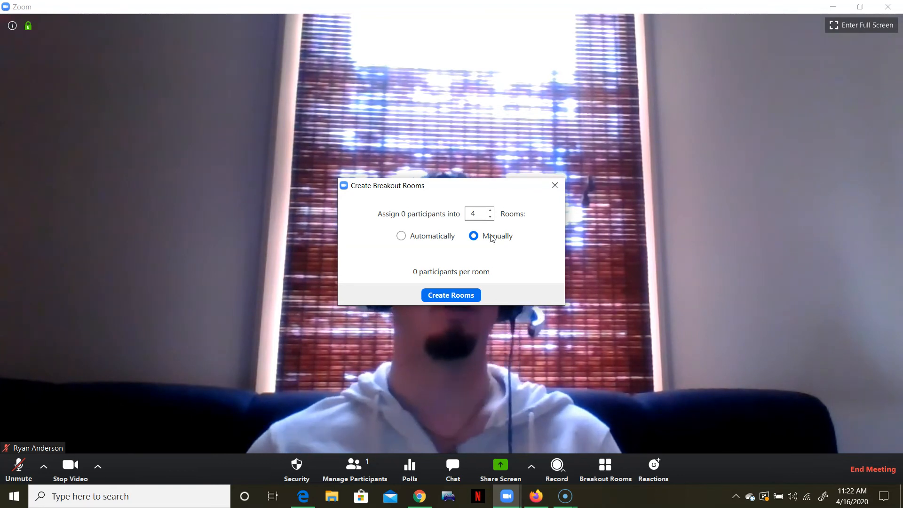
pyautogui.click(406, 237)
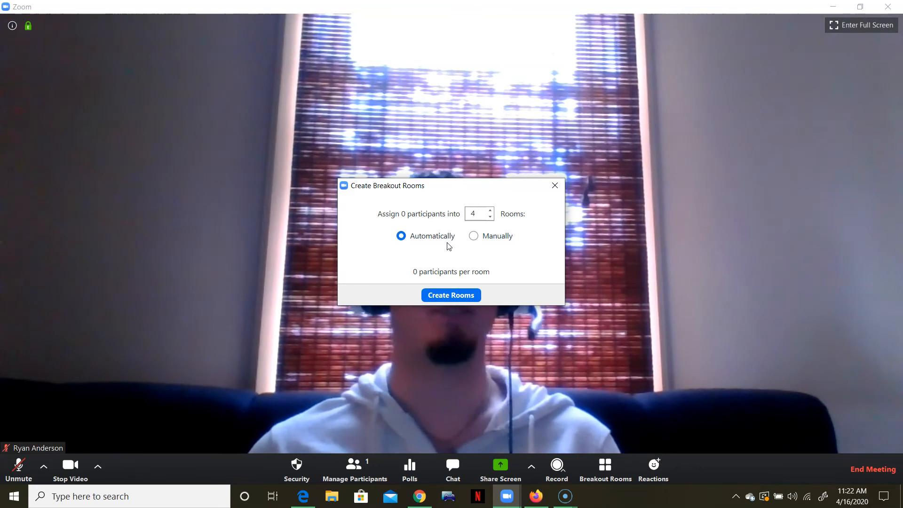
pyautogui.click(451, 296)
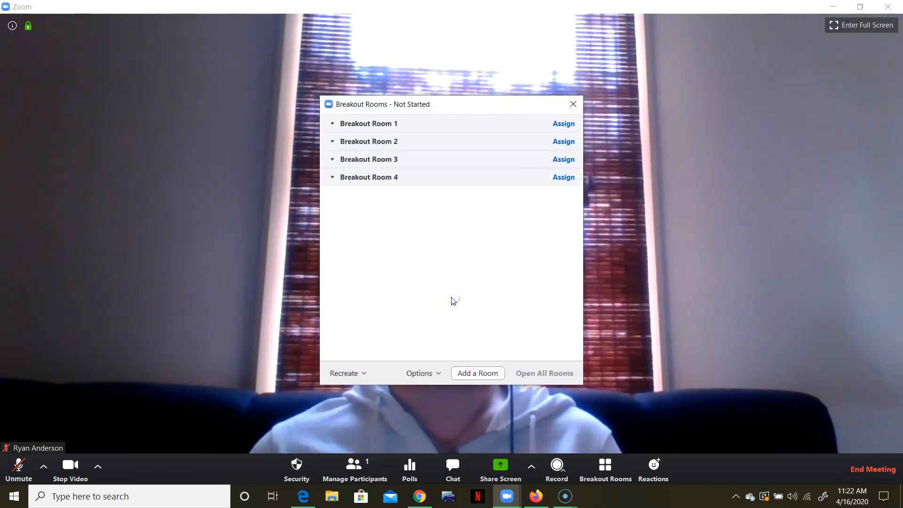
# Rename the first breakout room as "Group 1: Question 1"
pyautogui.moveTo(337, 129)
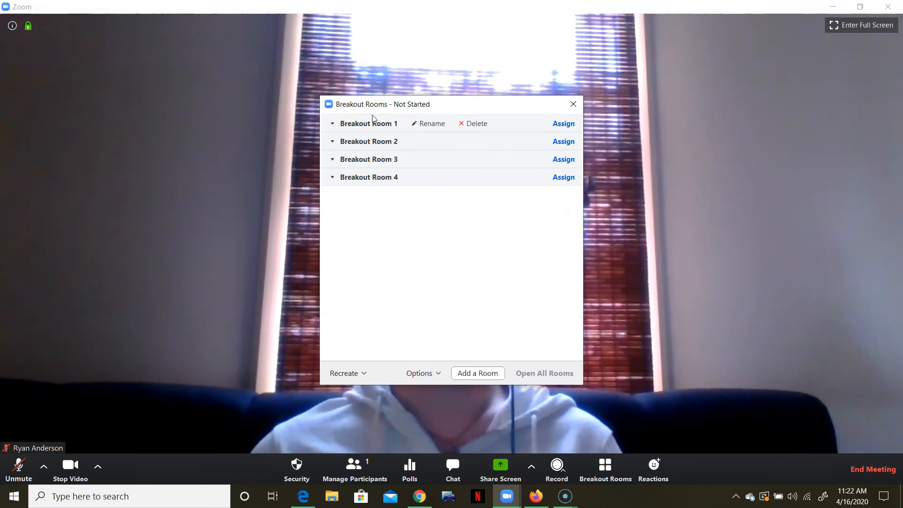
pyautogui.click(431, 125)
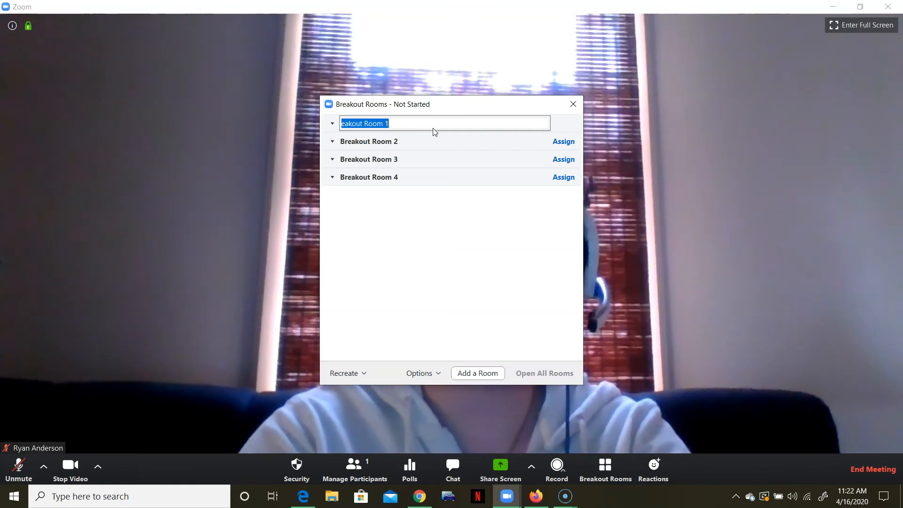
pyautogui.write('Group 1')
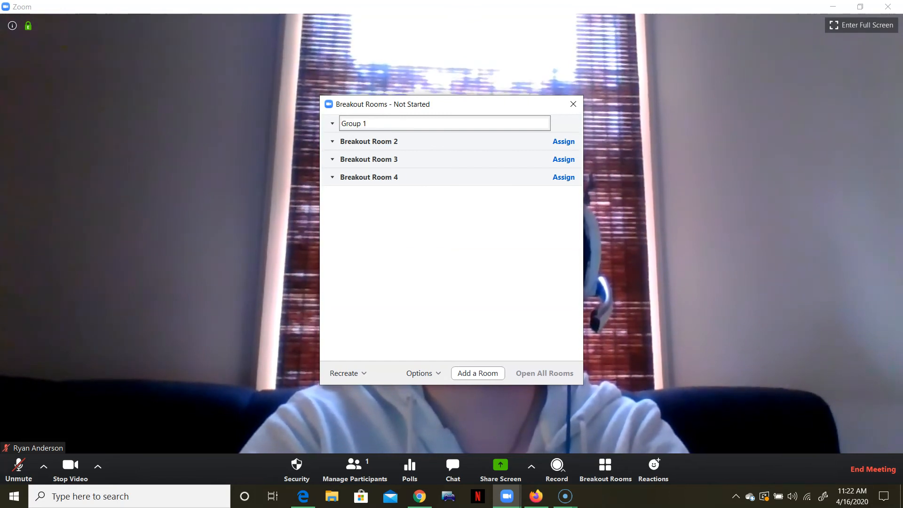
pyautogui.press('BackSpace')
pyautogui.write('1:')
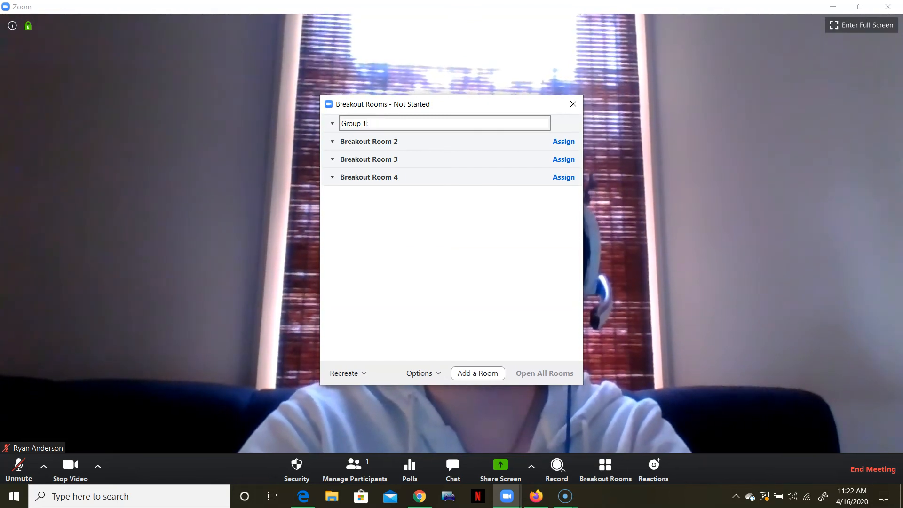
pyautogui.write(' Questoin')
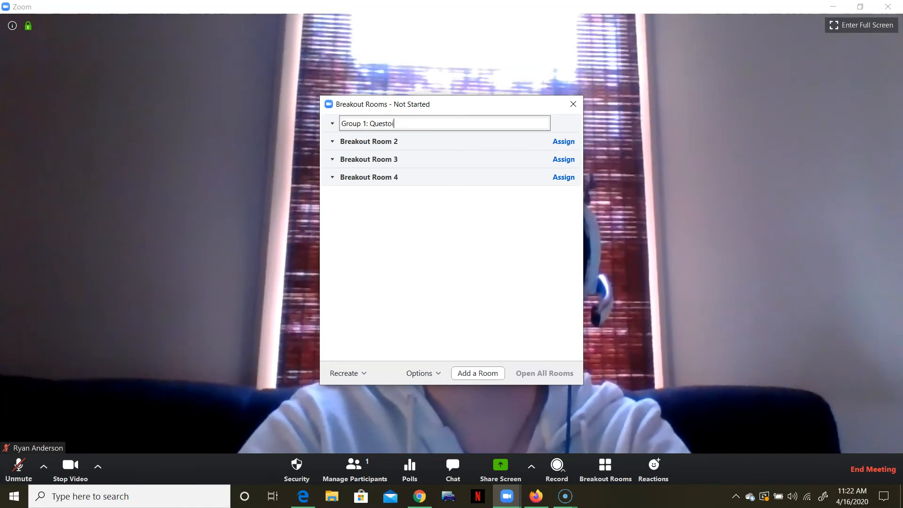
pyautogui.press('BackSpace')
pyautogui.press('BackSpace')
pyautogui.press('BackSpace')
pyautogui.write('ion 1')
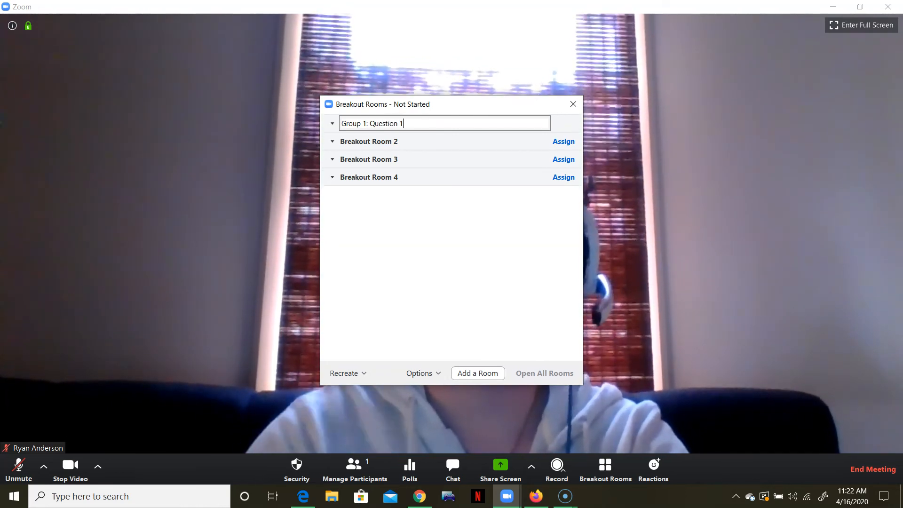
pyautogui.click(425, 142)
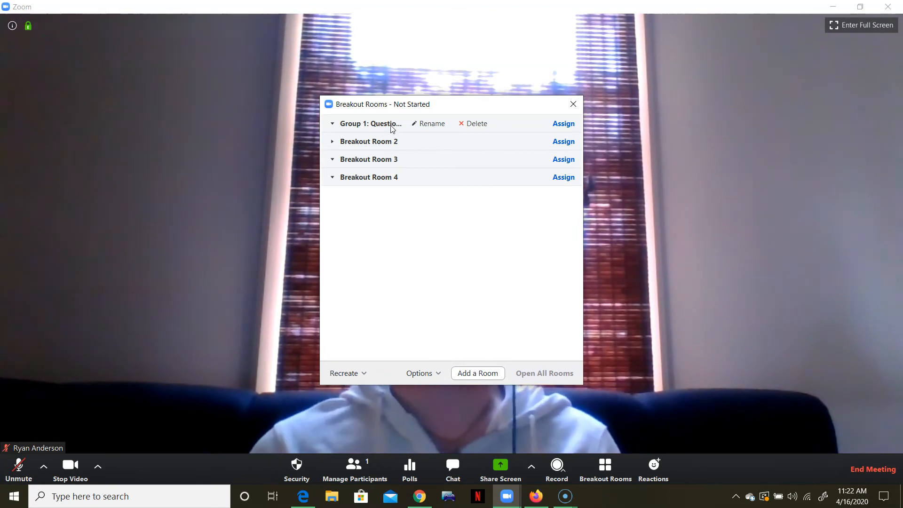
pyautogui.click(568, 126)
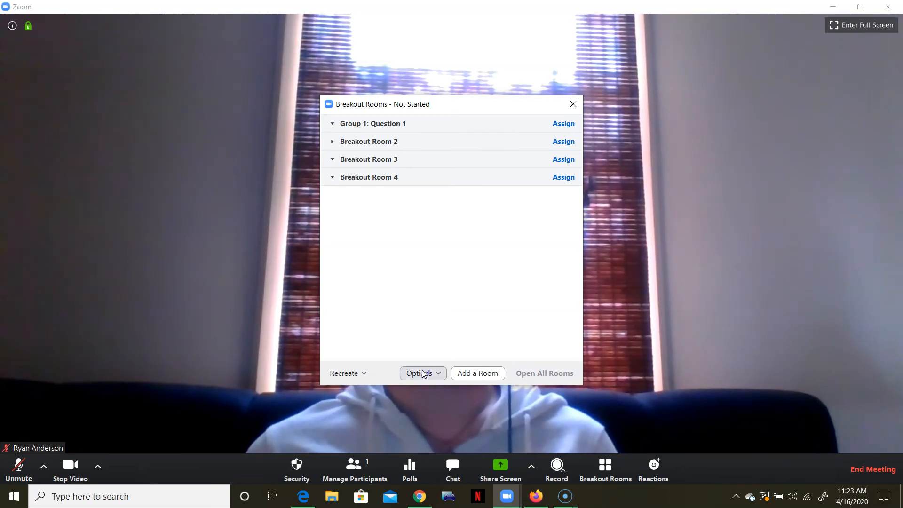
# Set the breakout rooms to close automatically after 5 minutes and to notify the host when the time is up
pyautogui.click(436, 374)
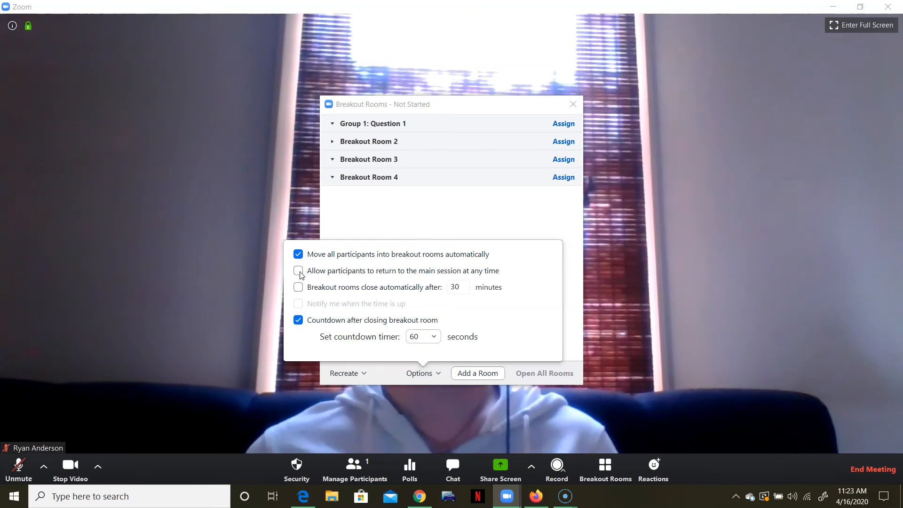
pyautogui.click(298, 287)
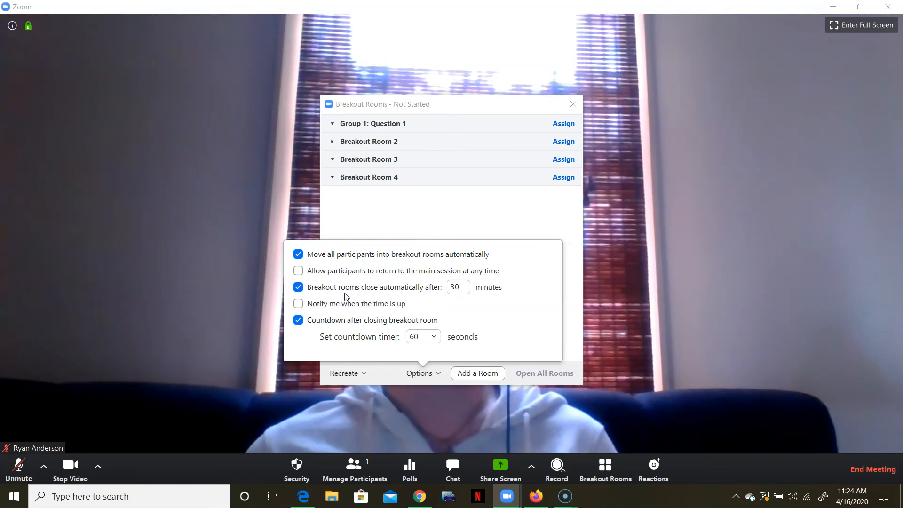
pyautogui.doubleClick(450, 286)
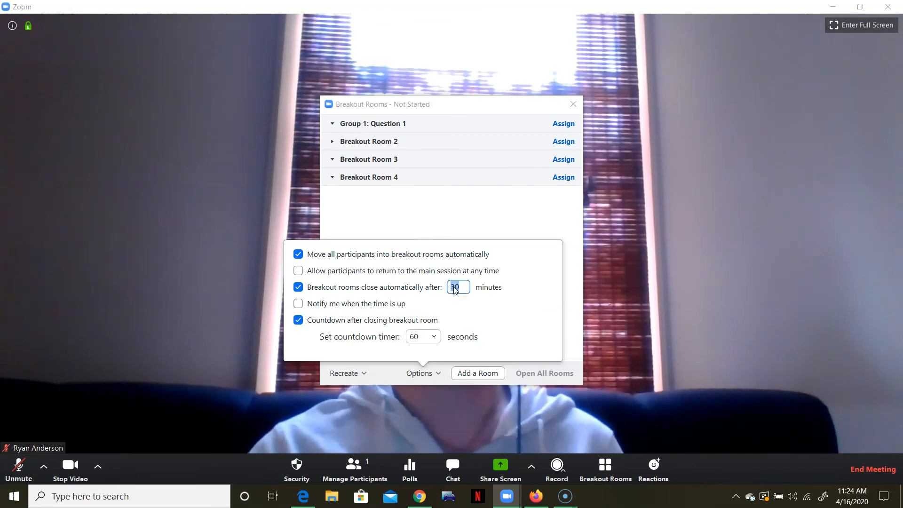
pyautogui.write('5')
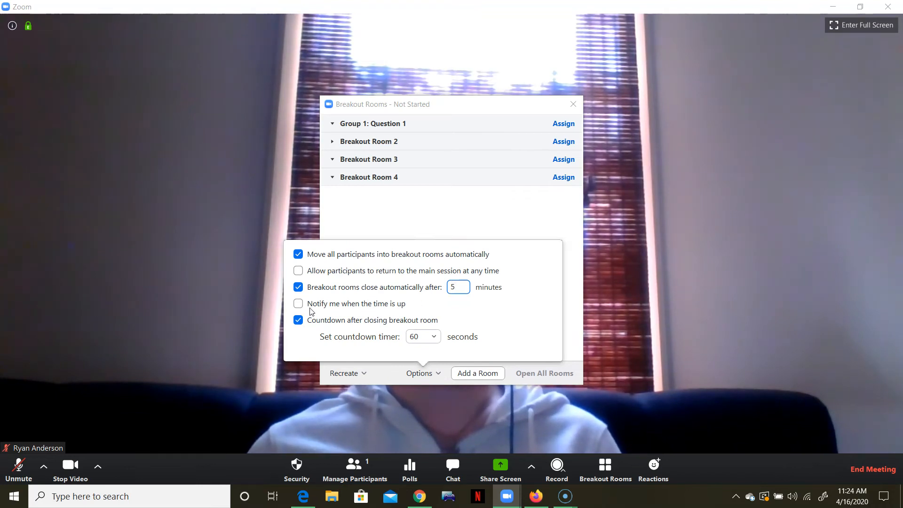
pyautogui.click(325, 304)
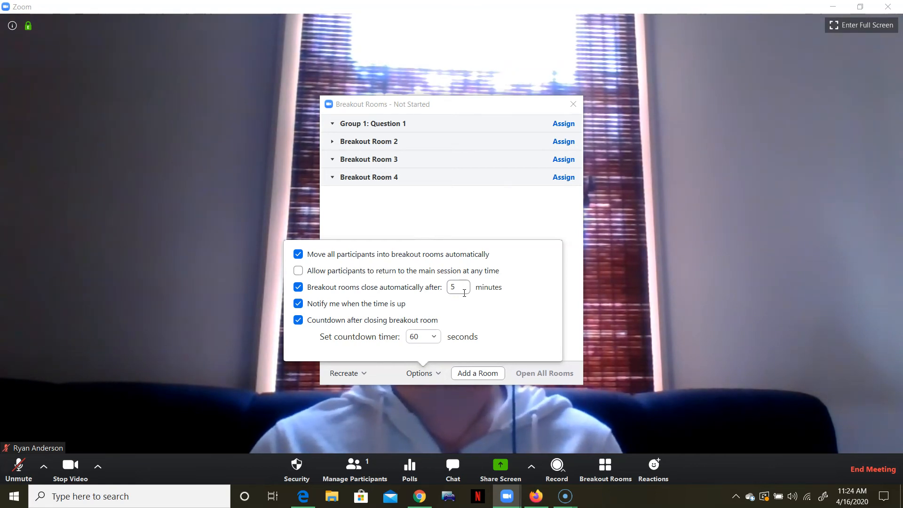
# Examine the countdown timer durations for closing breakout rooms, keep 60 seconds, and close the breakout rooms window
pyautogui.click(434, 337)
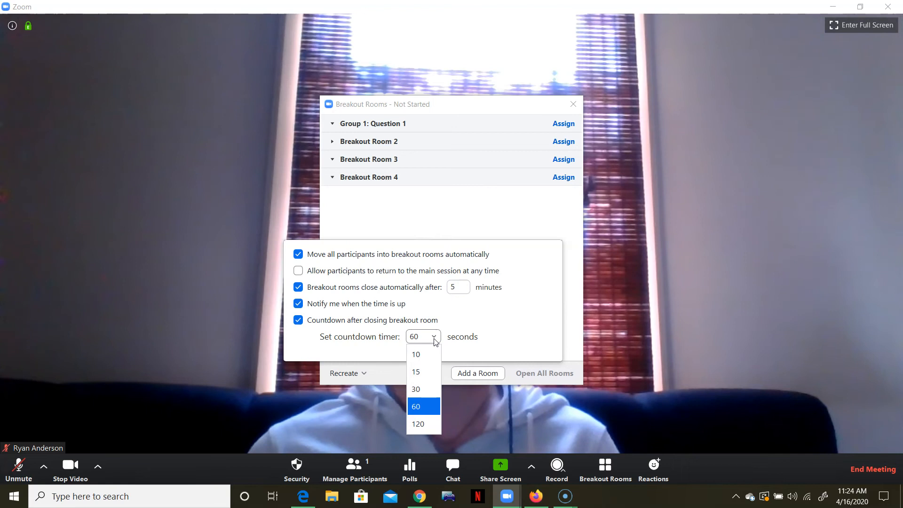
pyautogui.click(435, 339)
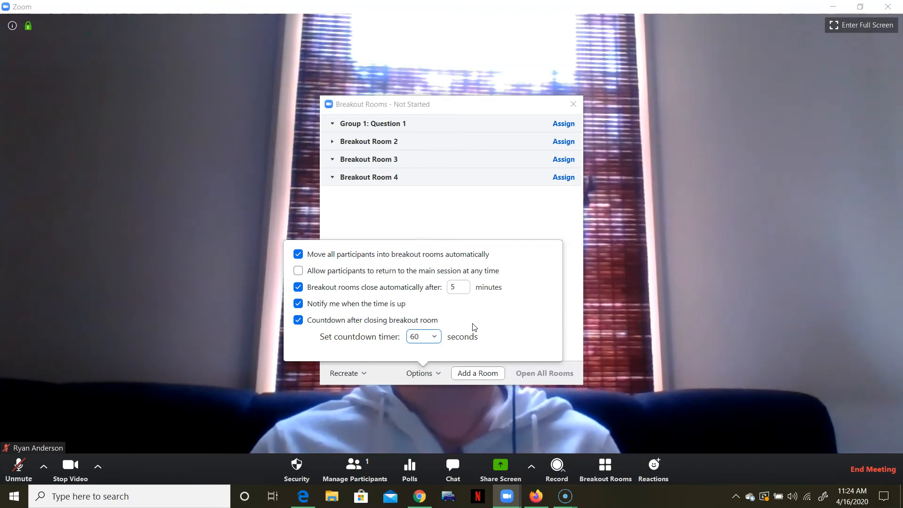
pyautogui.click(423, 342)
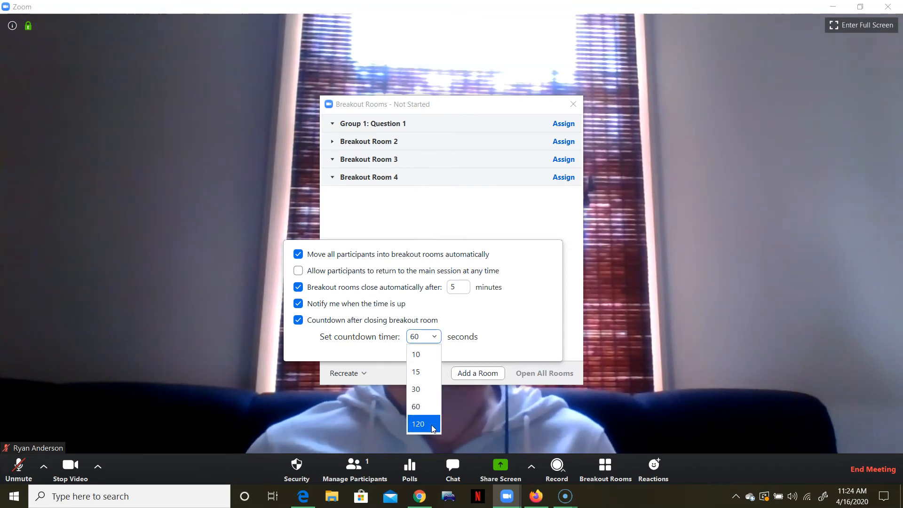
pyautogui.click(423, 407)
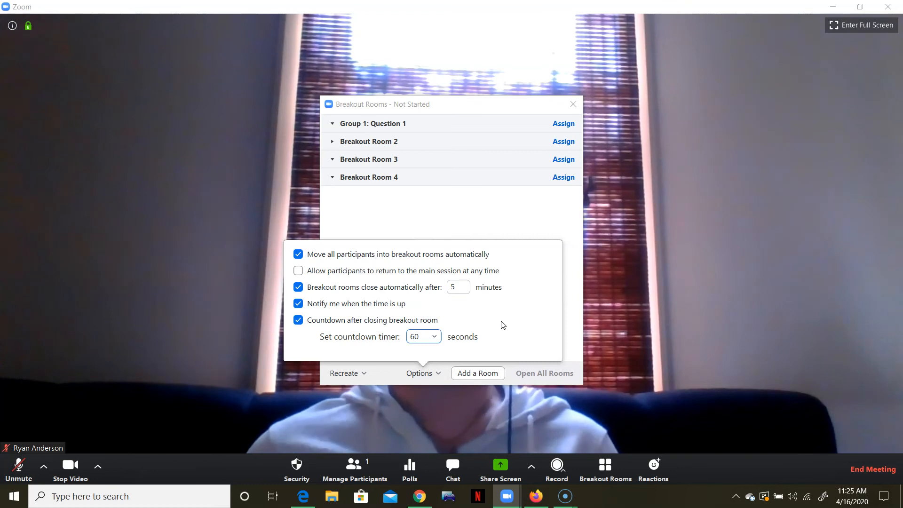
pyautogui.click(422, 374)
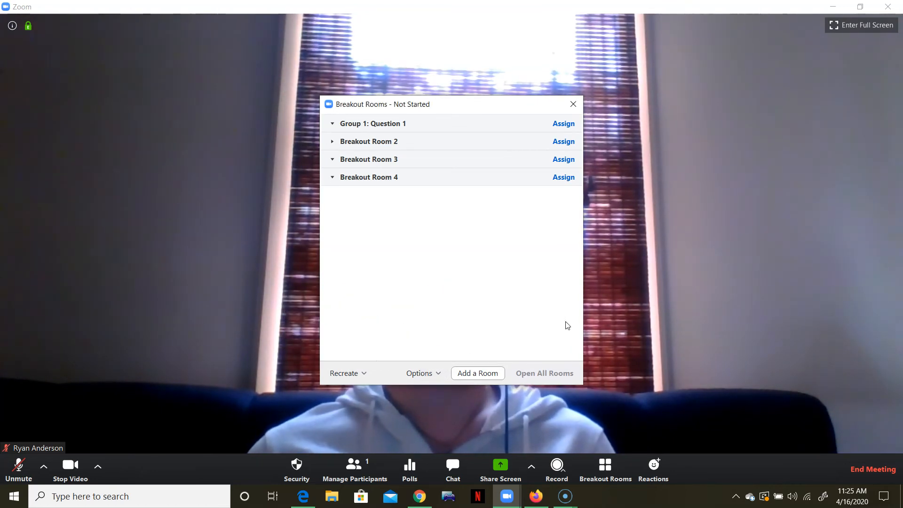
pyautogui.click(576, 105)
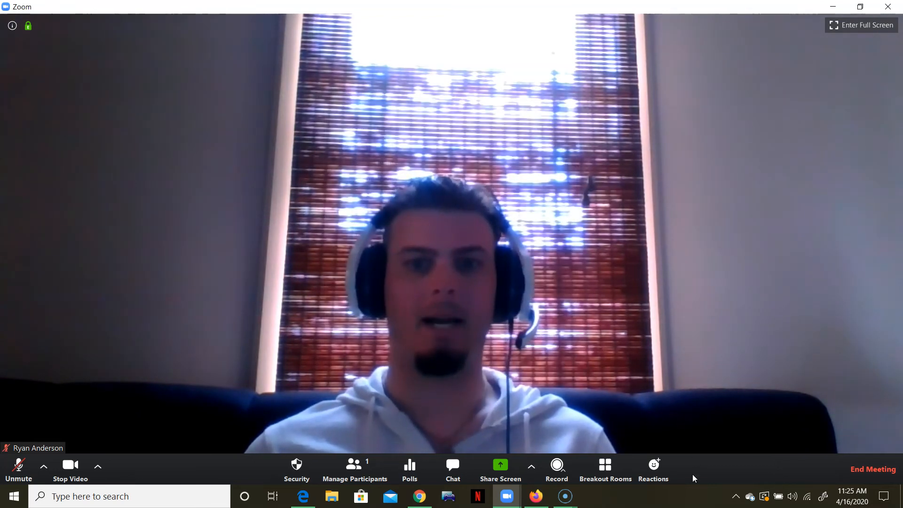
# Check which reactions the meeting offers without sending one
pyautogui.click(657, 476)
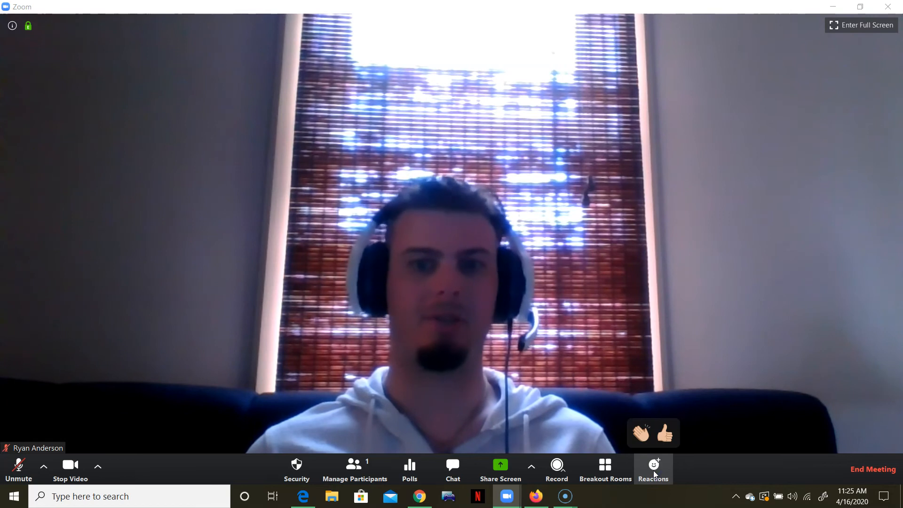
pyautogui.click(660, 472)
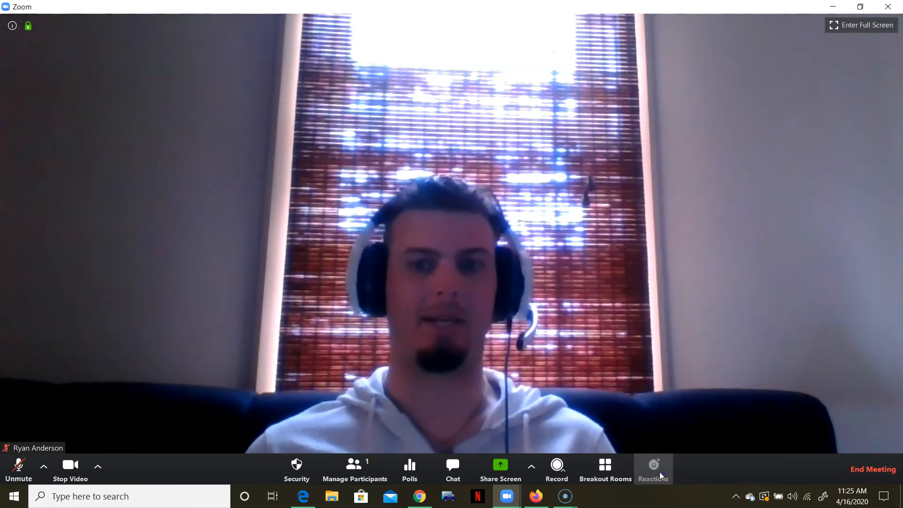
pyautogui.click(712, 472)
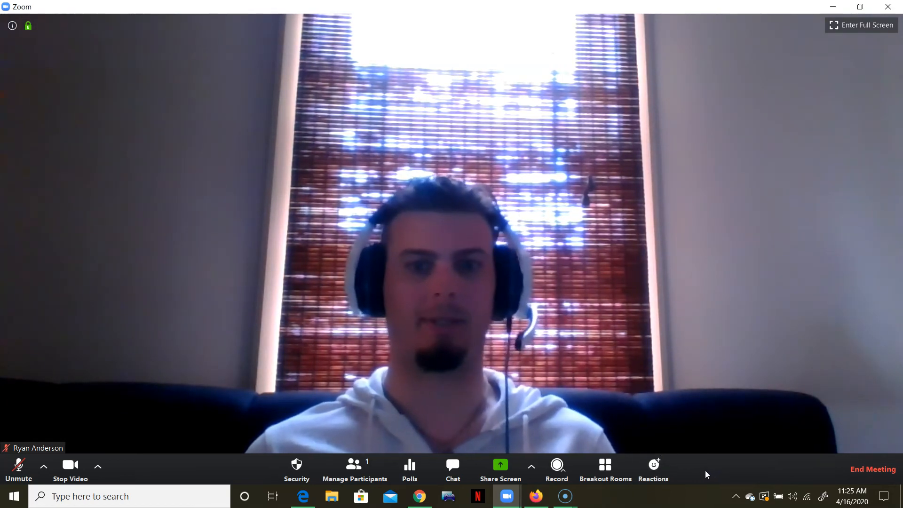
# Check the choices for where to record the meeting, and close the advanced sharing options
pyautogui.click(564, 475)
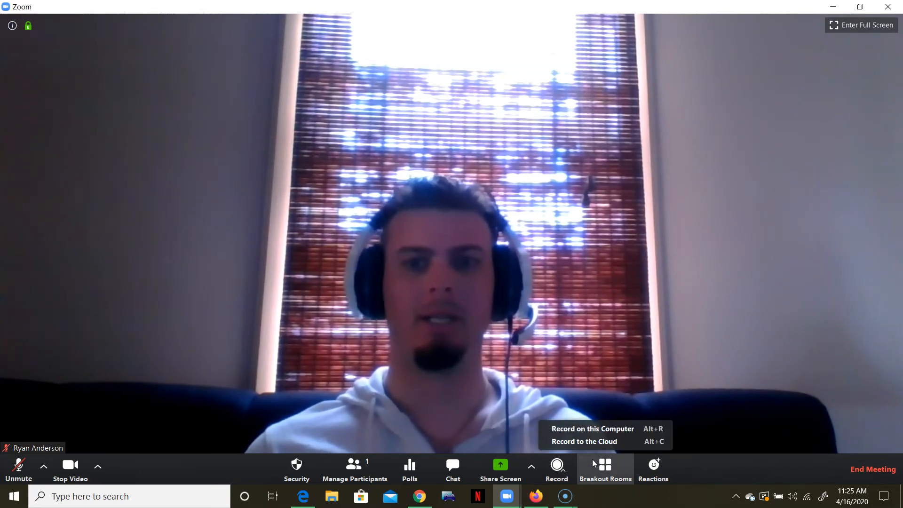
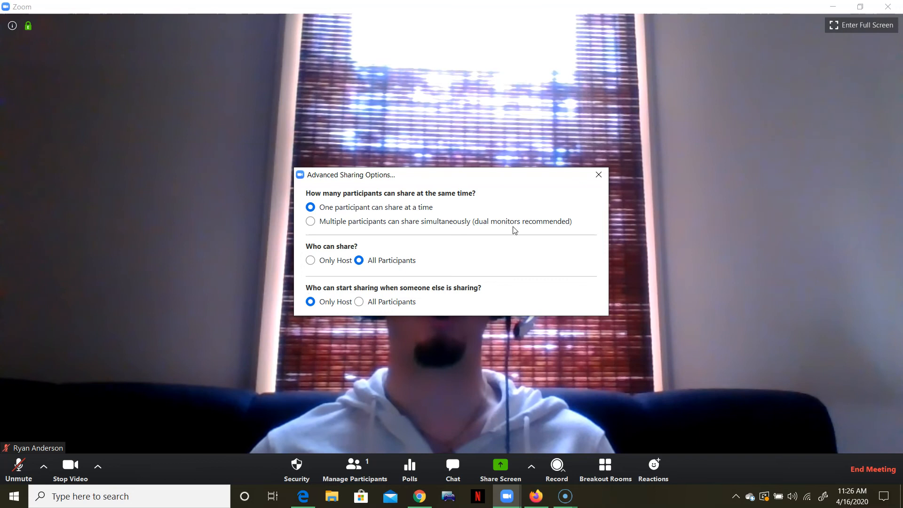
pyautogui.click(598, 175)
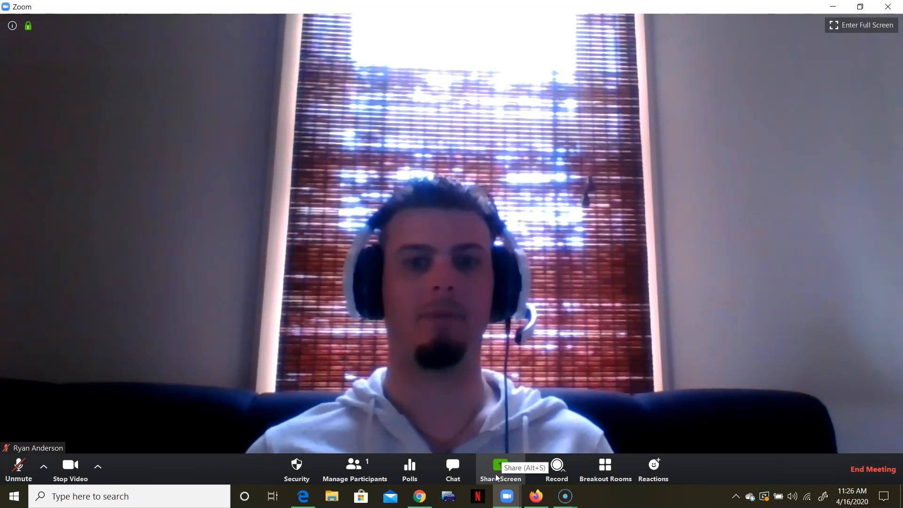
# Share the whiteboard with the meeting and maximize its window
pyautogui.click(513, 473)
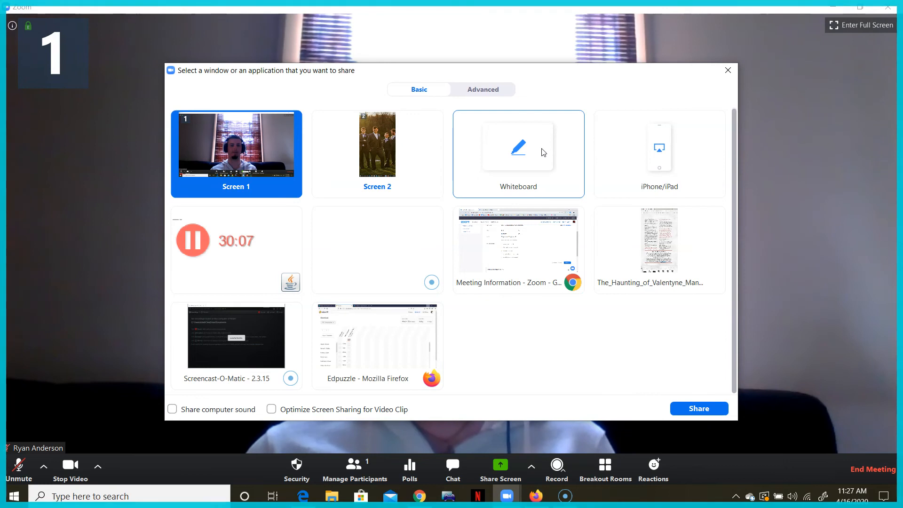
pyautogui.click(532, 172)
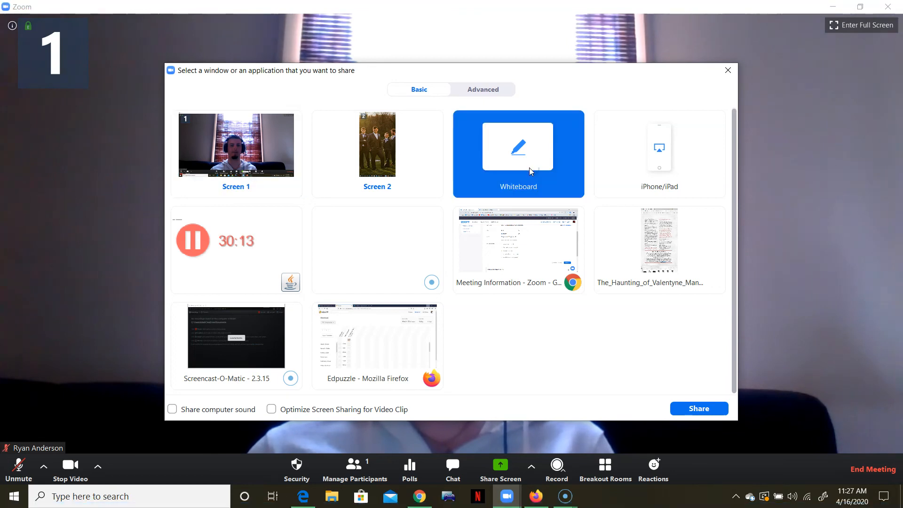
pyautogui.click(697, 412)
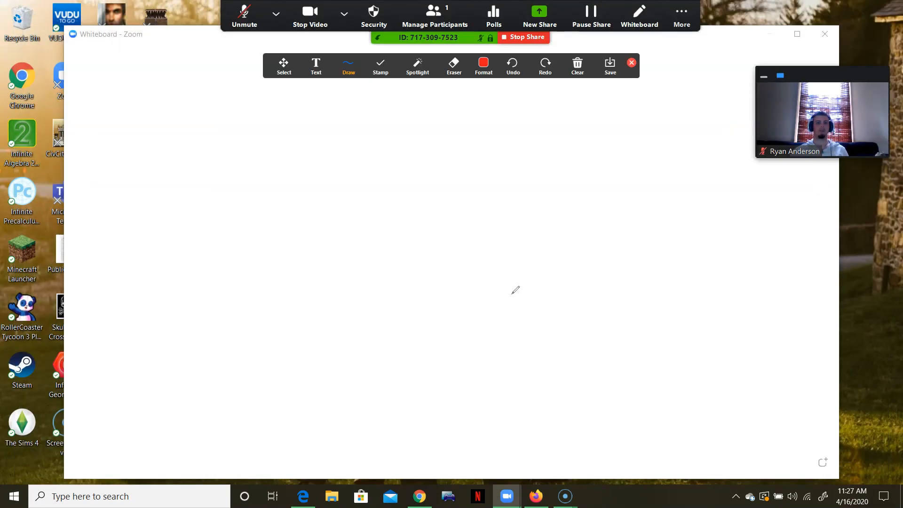
pyautogui.click(578, 66)
pyautogui.click(682, 16)
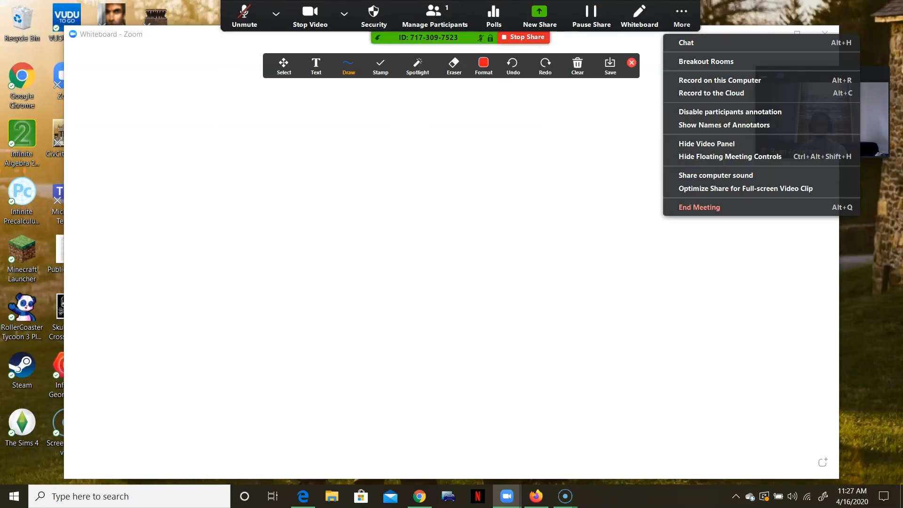
pyautogui.click(659, 254)
pyautogui.click(796, 34)
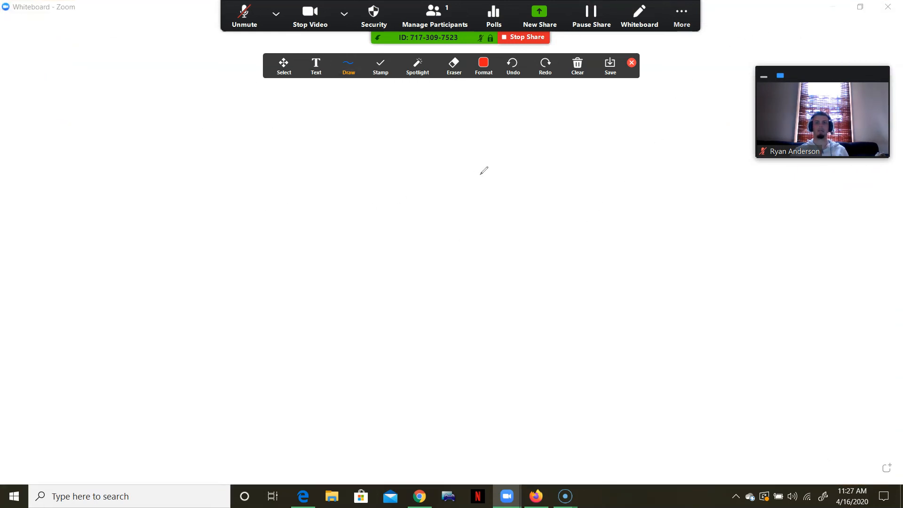
# Hide the whiteboard's annotation tools and bring them back
pyautogui.click(631, 65)
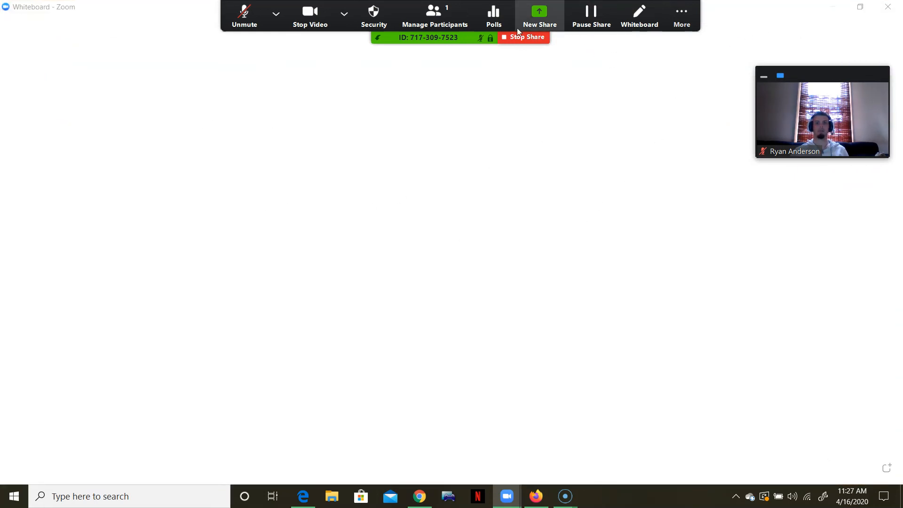
pyautogui.click(681, 14)
pyautogui.click(682, 16)
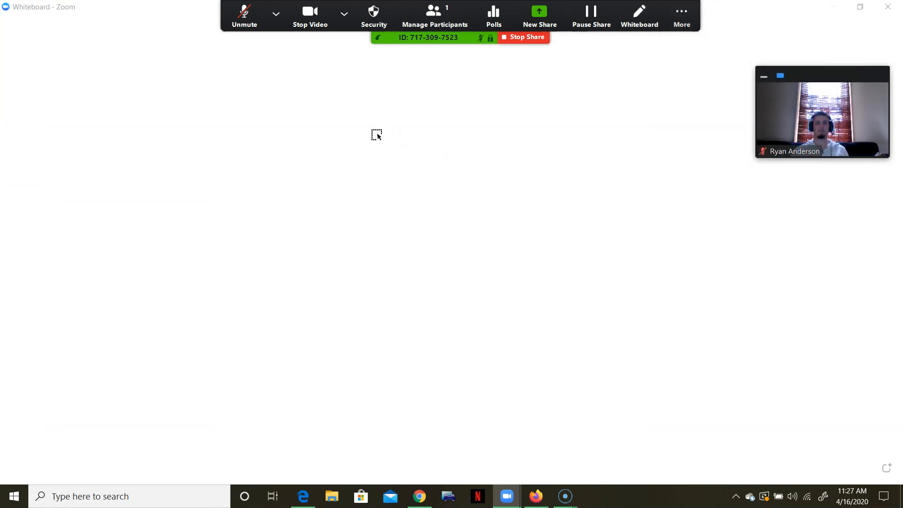
pyautogui.click(642, 24)
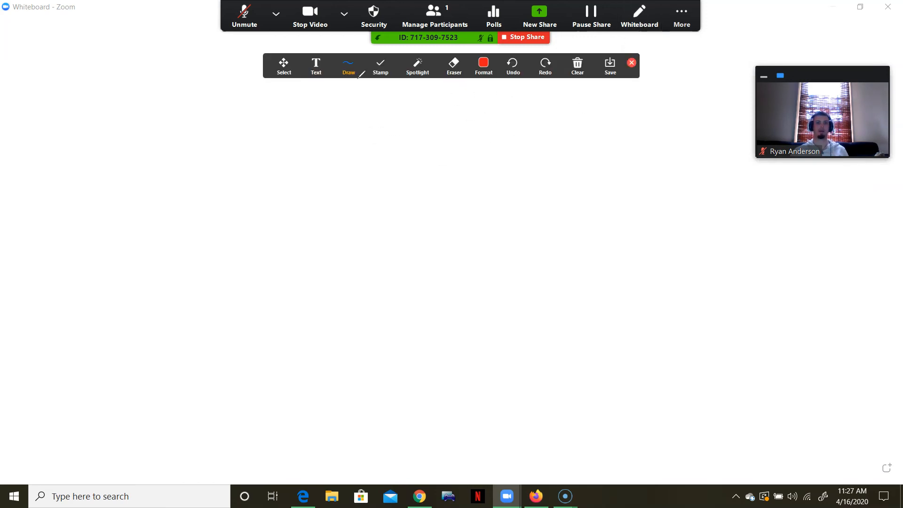
# Examine the whiteboard's text, draw, stamp, spotlight, eraser and format options
pyautogui.click(316, 66)
pyautogui.click(348, 73)
pyautogui.click(378, 72)
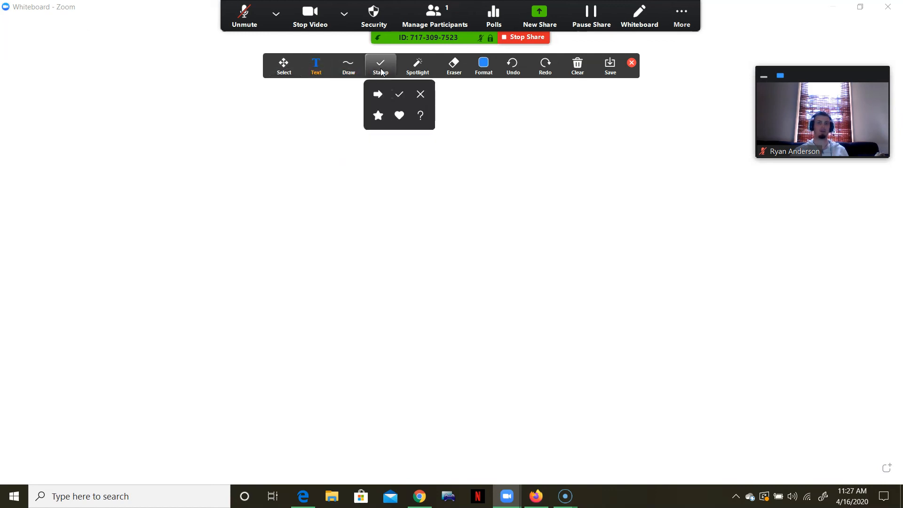
pyautogui.click(415, 71)
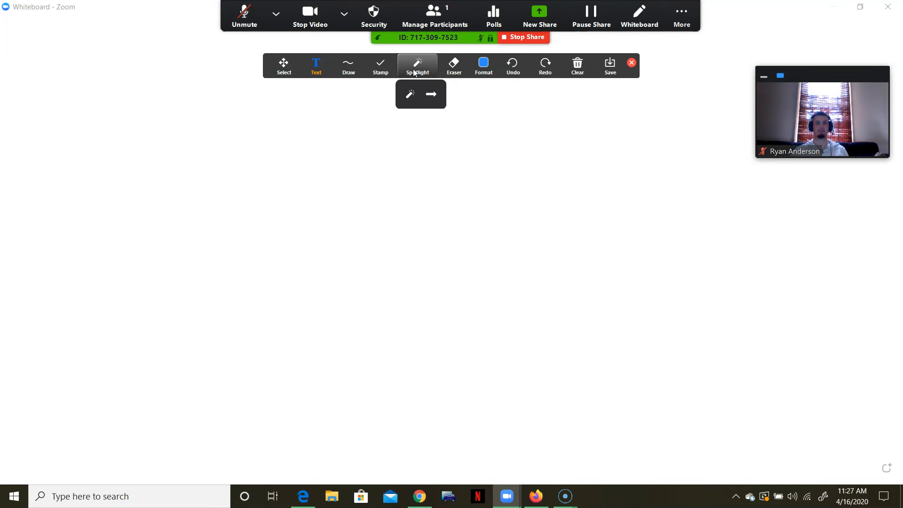
pyautogui.click(453, 65)
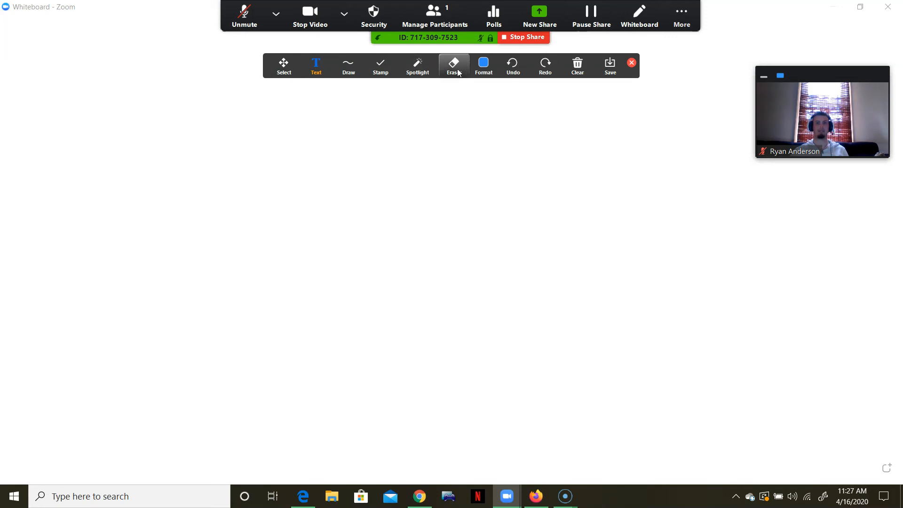
pyautogui.click(472, 72)
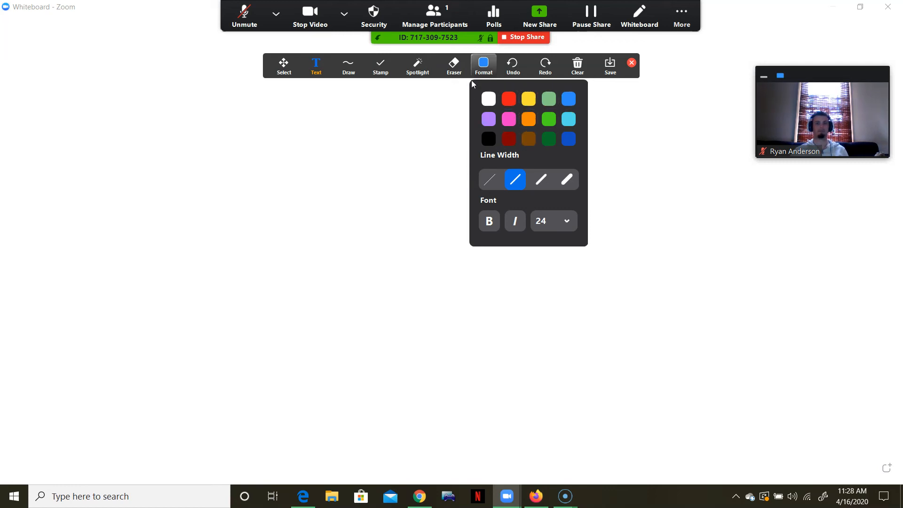
# Handwrite the equation 3x + 4 = 10 in red on the whiteboard with the freehand draw tool
pyautogui.click(349, 71)
pyautogui.click(348, 100)
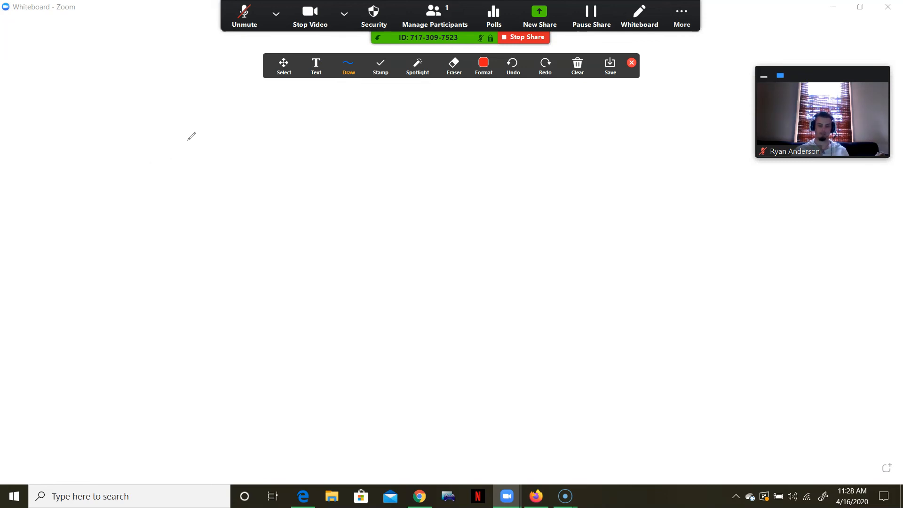
pyautogui.moveTo(165, 141); pyautogui.dragTo(166, 186)
pyautogui.moveTo(198, 155)
pyautogui.mouseDown()
pyautogui.moveTo(223, 177)
pyautogui.moveTo(201, 178)
pyautogui.mouseUp()
pyautogui.moveTo(260, 152); pyautogui.dragTo(258, 176)
pyautogui.moveTo(245, 163); pyautogui.dragTo(301, 151)
pyautogui.moveTo(302, 137)
pyautogui.mouseDown()
pyautogui.moveTo(296, 164)
pyautogui.moveTo(337, 143)
pyautogui.mouseUp()
pyautogui.moveTo(319, 158); pyautogui.dragTo(336, 156)
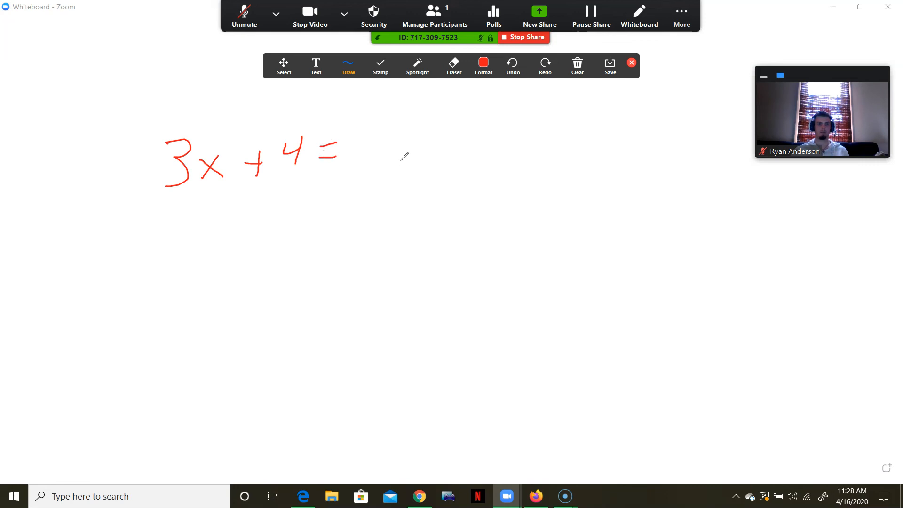
pyautogui.moveTo(371, 131); pyautogui.dragTo(365, 160)
pyautogui.moveTo(399, 134)
pyautogui.mouseDown()
pyautogui.moveTo(415, 143)
pyautogui.moveTo(406, 133)
pyautogui.mouseUp()
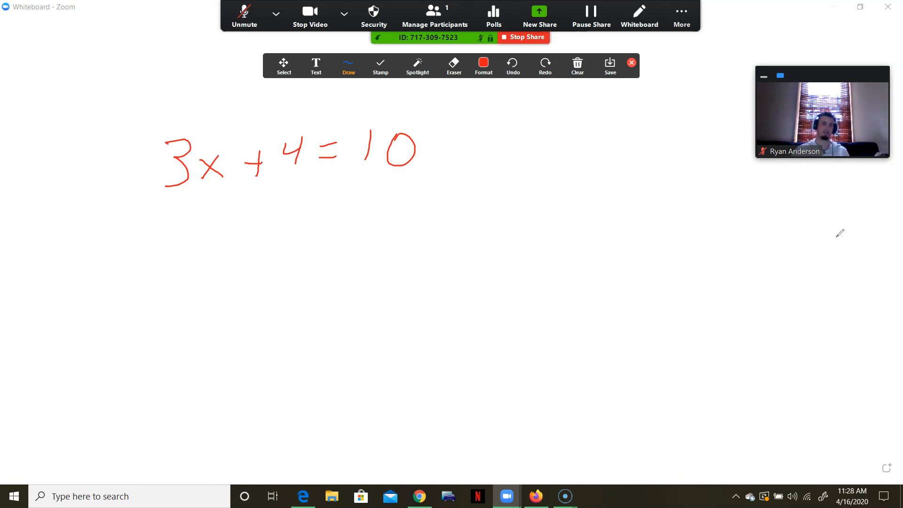
# Write −4 under both sides of the equation and 3x = 6 below as the next line
pyautogui.moveTo(291, 186); pyautogui.dragTo(307, 198)
pyautogui.moveTo(306, 185); pyautogui.dragTo(295, 212)
pyautogui.moveTo(357, 198); pyautogui.dragTo(372, 198)
pyautogui.moveTo(388, 186)
pyautogui.mouseDown()
pyautogui.moveTo(399, 194)
pyautogui.moveTo(393, 206)
pyautogui.mouseUp()
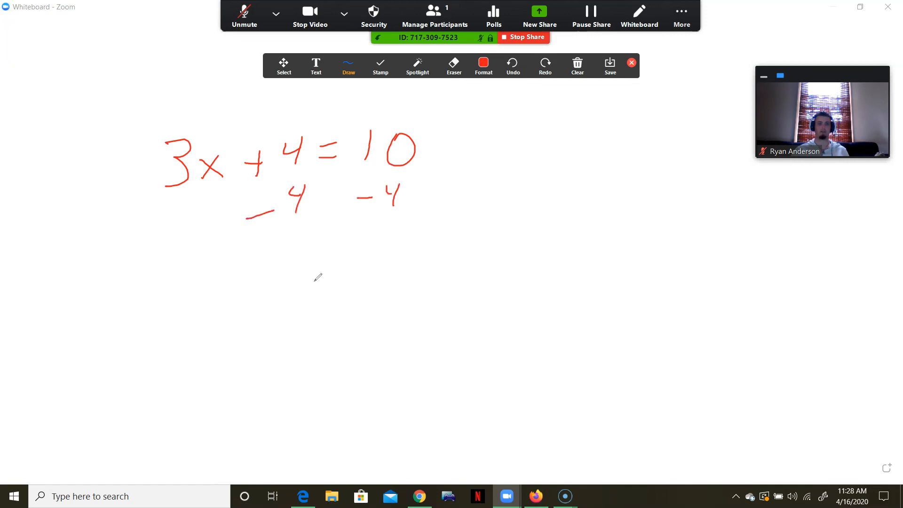
pyautogui.moveTo(229, 261)
pyautogui.mouseDown()
pyautogui.moveTo(234, 295)
pyautogui.moveTo(278, 290)
pyautogui.mouseUp()
pyautogui.moveTo(281, 272)
pyautogui.mouseDown()
pyautogui.moveTo(255, 296)
pyautogui.moveTo(313, 268)
pyautogui.mouseUp()
pyautogui.moveTo(297, 284); pyautogui.dragTo(312, 282)
pyautogui.moveTo(362, 255); pyautogui.dragTo(345, 271)
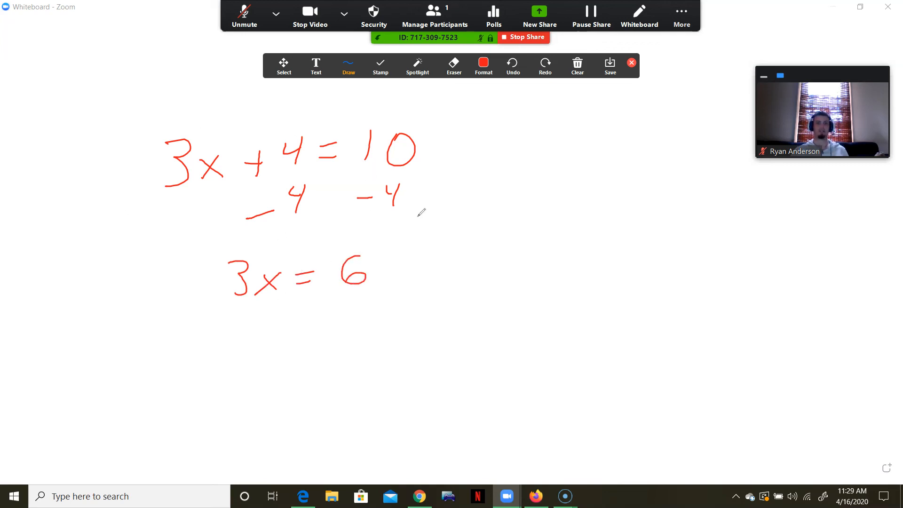
# Check the available pen colours and erase all the handwritten work from the whiteboard
pyautogui.click(484, 64)
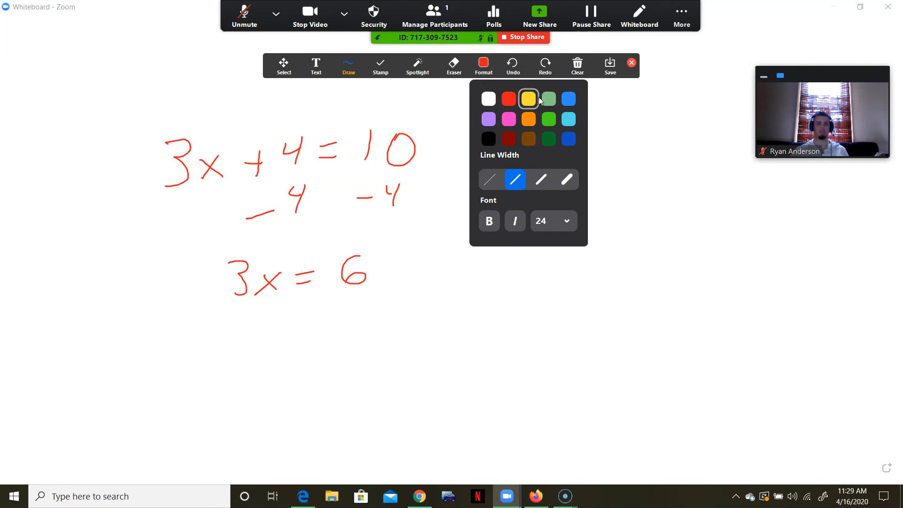
pyautogui.click(454, 64)
pyautogui.moveTo(359, 270)
pyautogui.mouseDown()
pyautogui.moveTo(322, 273)
pyautogui.moveTo(298, 288)
pyautogui.moveTo(236, 266)
pyautogui.moveTo(248, 195)
pyautogui.moveTo(284, 215)
pyautogui.moveTo(395, 193)
pyautogui.moveTo(375, 146)
pyautogui.moveTo(242, 163)
pyautogui.moveTo(203, 183)
pyautogui.moveTo(198, 167)
pyautogui.mouseUp()
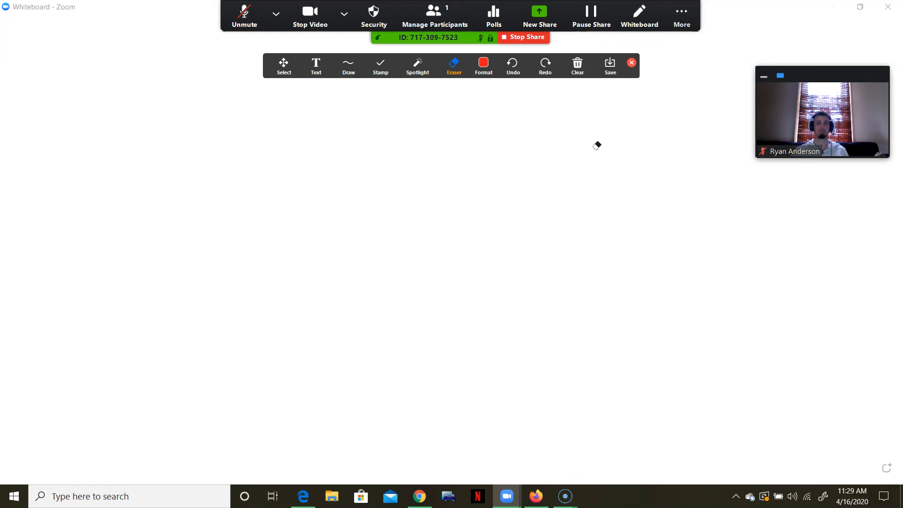
# Switch back to freehand drawing and share the whiteboard again as a new share
pyautogui.click(347, 71)
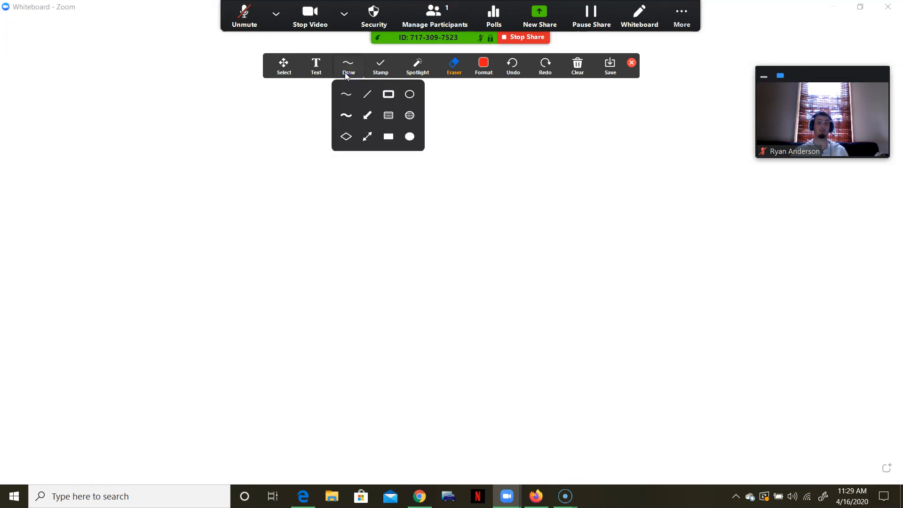
pyautogui.click(351, 97)
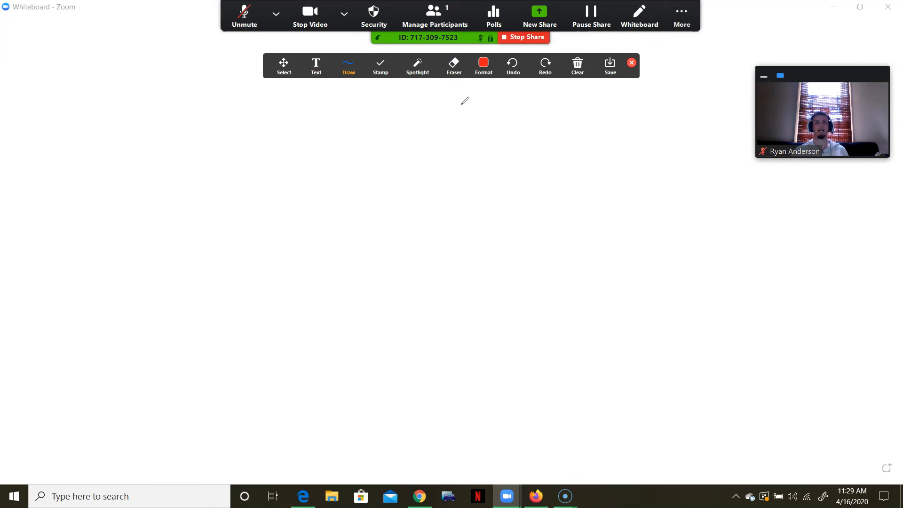
pyautogui.click(612, 70)
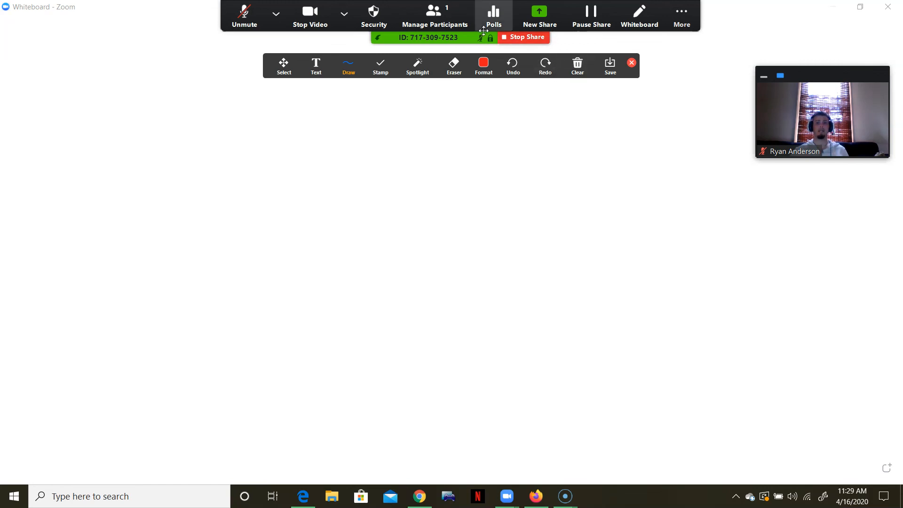
pyautogui.click(545, 18)
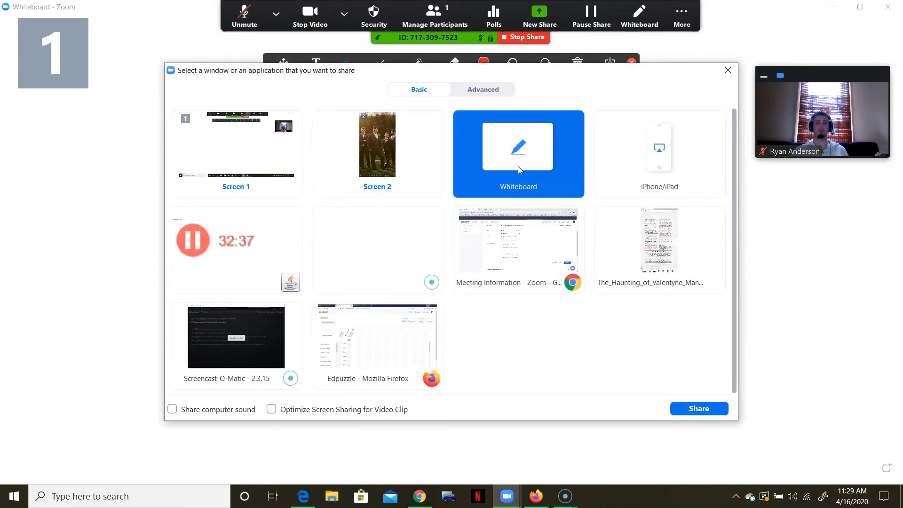
pyautogui.click(697, 408)
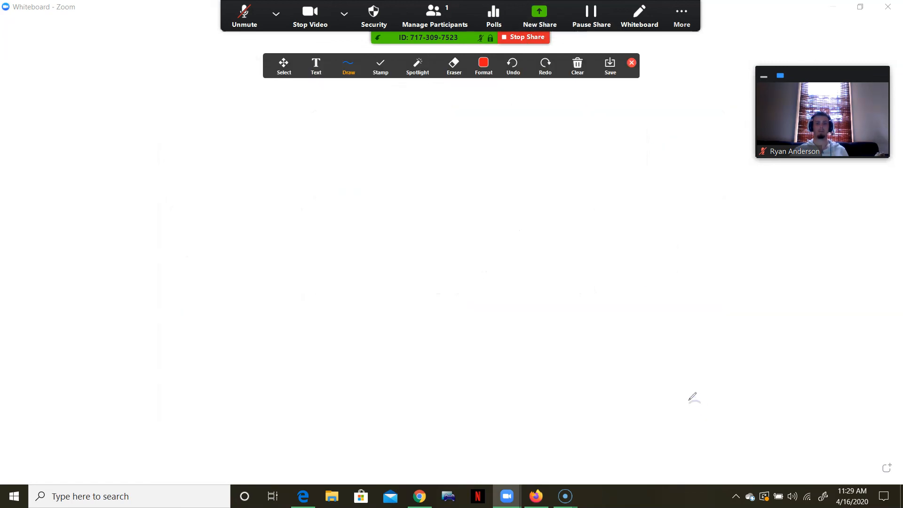
# Try pausing the whiteboard share and resume it
pyautogui.click(670, 13)
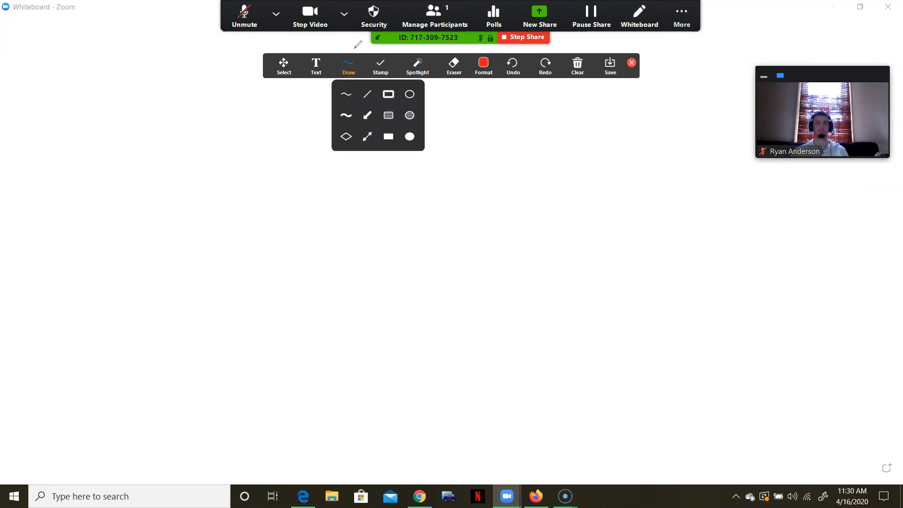
pyautogui.click(596, 22)
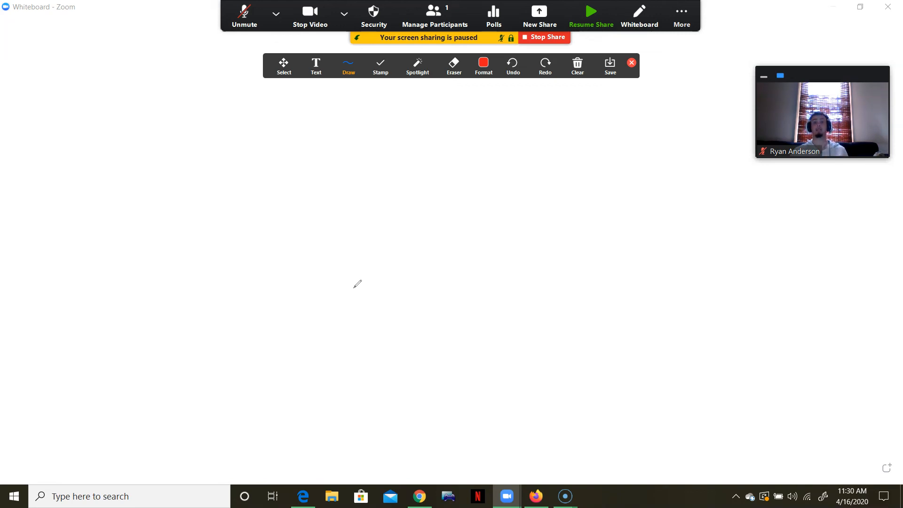
pyautogui.click(595, 14)
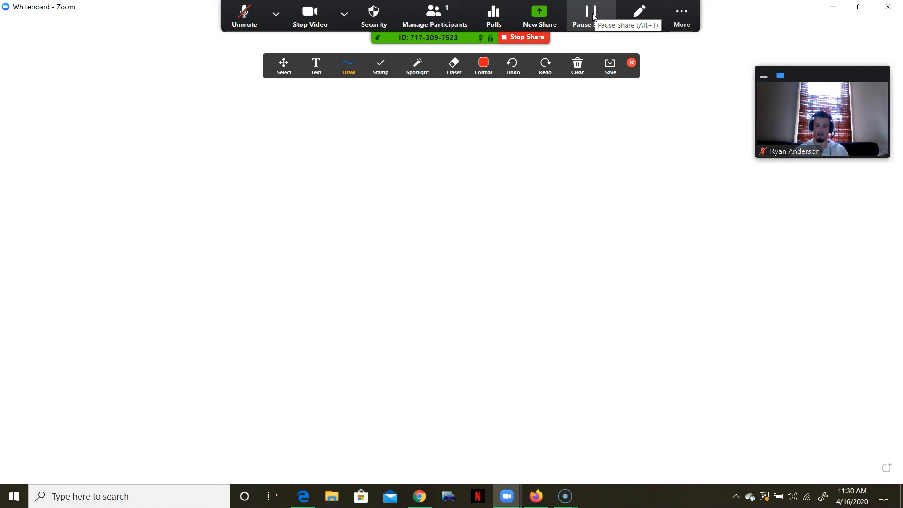
# Handwrite the equation 3x + 4 = 10 in red across the upper part of the empty whiteboard
pyautogui.moveTo(215, 155); pyautogui.dragTo(228, 191)
pyautogui.moveTo(267, 168)
pyautogui.mouseDown()
pyautogui.moveTo(287, 183)
pyautogui.moveTo(261, 193)
pyautogui.mouseUp()
pyautogui.moveTo(308, 161)
pyautogui.mouseDown()
pyautogui.moveTo(307, 184)
pyautogui.moveTo(320, 170)
pyautogui.mouseUp()
pyautogui.moveTo(329, 157)
pyautogui.mouseDown()
pyautogui.moveTo(342, 159)
pyautogui.moveTo(343, 174)
pyautogui.mouseUp()
pyautogui.moveTo(363, 159)
pyautogui.mouseDown()
pyautogui.moveTo(379, 157)
pyautogui.moveTo(381, 171)
pyautogui.mouseUp()
pyautogui.moveTo(399, 155)
pyautogui.mouseDown()
pyautogui.moveTo(398, 170)
pyautogui.moveTo(436, 155)
pyautogui.mouseUp()
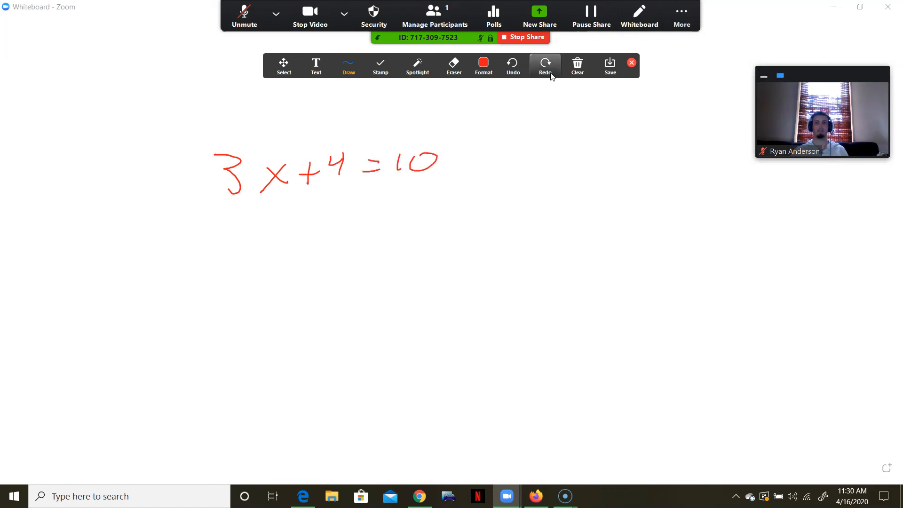
# Pause the whiteboard share and check the additional meeting options without choosing any
pyautogui.click(591, 18)
pyautogui.click(699, 24)
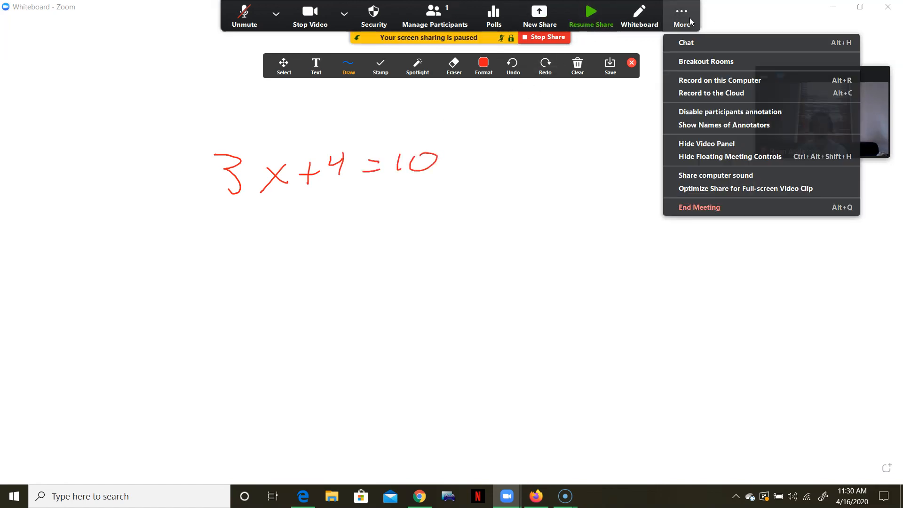
pyautogui.click(587, 187)
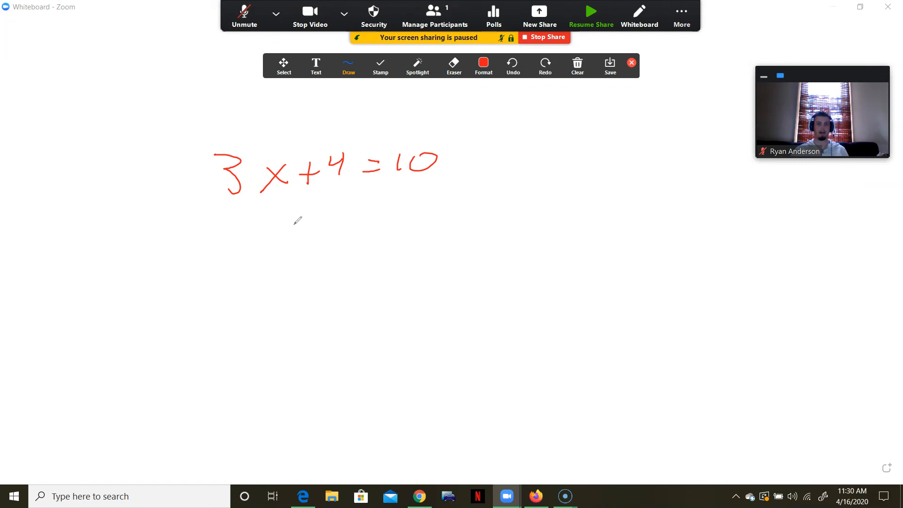
# Write −4 beneath both sides of the equation while sharing is paused
pyautogui.moveTo(302, 224); pyautogui.dragTo(322, 221)
pyautogui.moveTo(331, 208)
pyautogui.mouseDown()
pyautogui.moveTo(346, 217)
pyautogui.moveTo(339, 230)
pyautogui.mouseUp()
pyautogui.moveTo(397, 206); pyautogui.dragTo(438, 201)
pyautogui.moveTo(436, 192); pyautogui.dragTo(430, 215)
# Write 3x = 6 with both sides divided by 3, erasing and rewriting the divisor under the 6
pyautogui.moveTo(306, 267)
pyautogui.mouseDown()
pyautogui.moveTo(310, 290)
pyautogui.moveTo(347, 279)
pyautogui.mouseUp()
pyautogui.moveTo(344, 270)
pyautogui.mouseDown()
pyautogui.moveTo(332, 287)
pyautogui.moveTo(375, 265)
pyautogui.mouseUp()
pyautogui.moveTo(364, 273); pyautogui.dragTo(396, 270)
pyautogui.moveTo(309, 301)
pyautogui.mouseDown()
pyautogui.moveTo(330, 298)
pyautogui.moveTo(317, 309)
pyautogui.moveTo(318, 324)
pyautogui.mouseUp()
pyautogui.moveTo(387, 283)
pyautogui.mouseDown()
pyautogui.moveTo(410, 282)
pyautogui.moveTo(398, 311)
pyautogui.mouseUp()
pyautogui.click(484, 66)
pyautogui.click(454, 66)
pyautogui.click(403, 311)
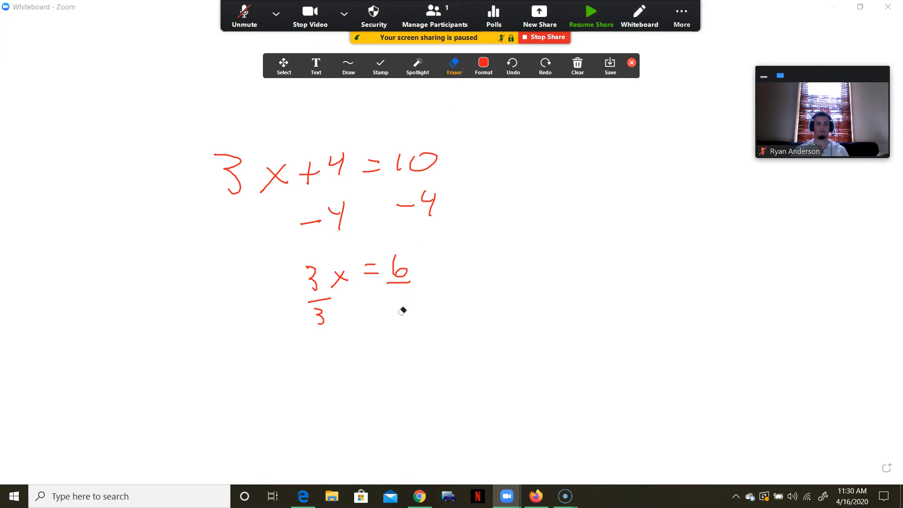
pyautogui.click(347, 67)
pyautogui.moveTo(399, 293); pyautogui.dragTo(398, 308)
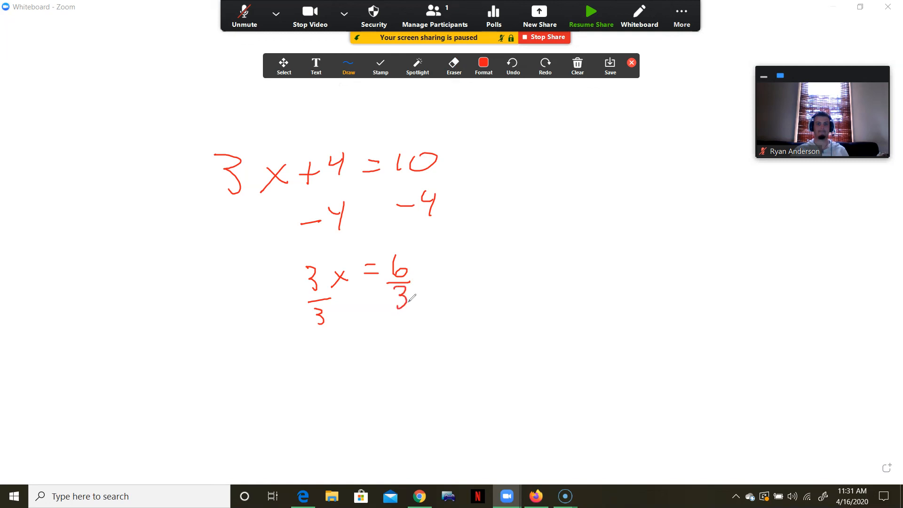
# Write the solution x = 2 beneath the work and resume the paused whiteboard share
pyautogui.moveTo(322, 364); pyautogui.dragTo(337, 379)
pyautogui.moveTo(337, 365)
pyautogui.mouseDown()
pyautogui.moveTo(322, 379)
pyautogui.moveTo(364, 361)
pyautogui.mouseUp()
pyautogui.moveTo(351, 373); pyautogui.dragTo(390, 379)
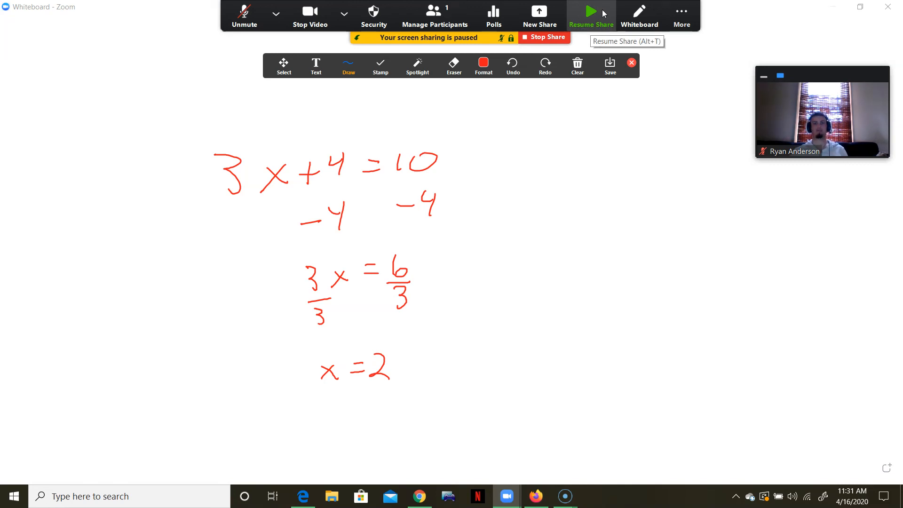
pyautogui.click(593, 22)
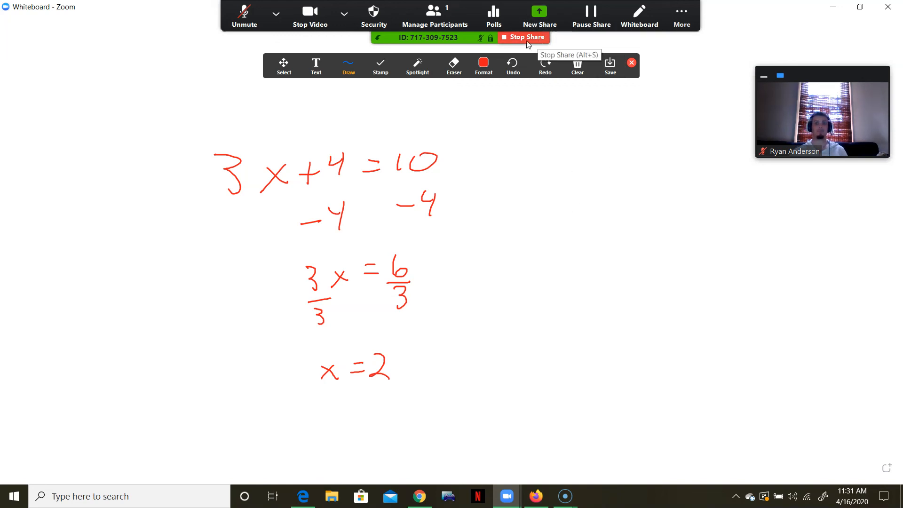
pyautogui.click(483, 66)
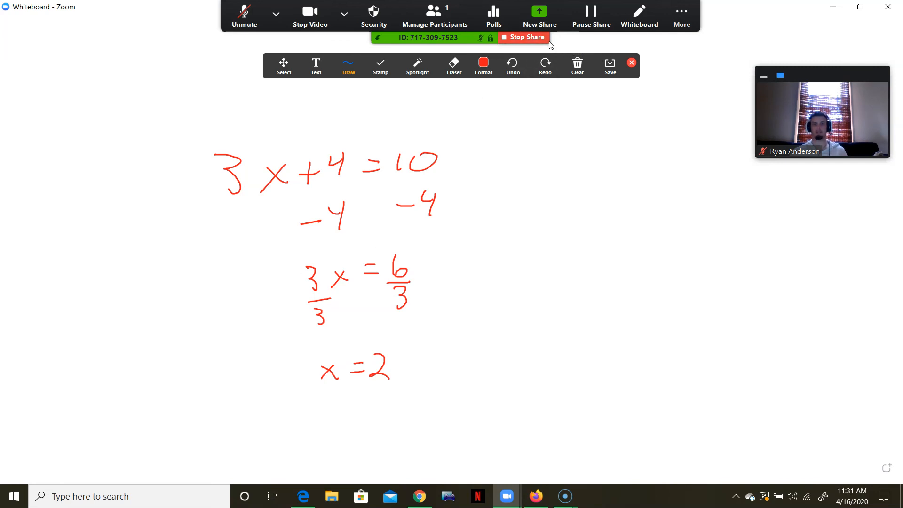
# Stop the whiteboard share and end the Zoom meeting
pyautogui.click(511, 37)
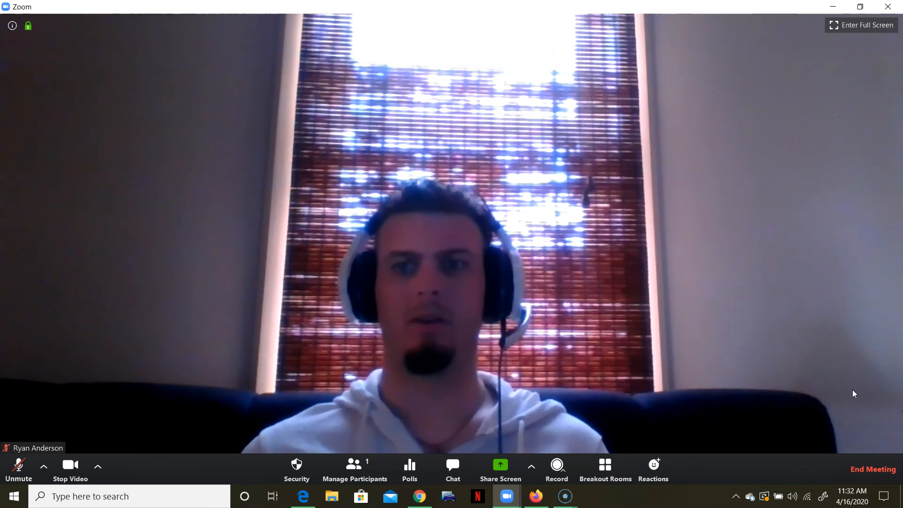
pyautogui.click(870, 468)
pyautogui.click(444, 288)
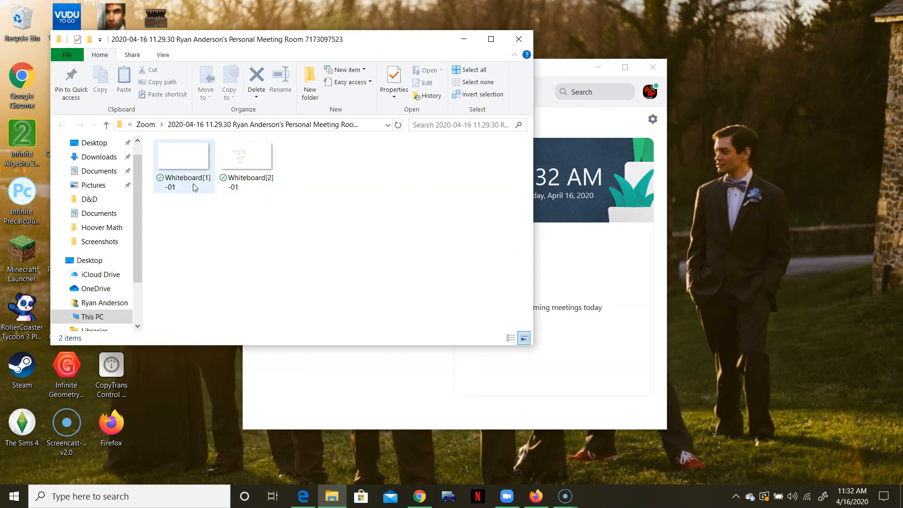
# Open the saved Whiteboard[2]-01 image to review the worked equation, and close both the image and its folder
pyautogui.doubleClick(259, 158)
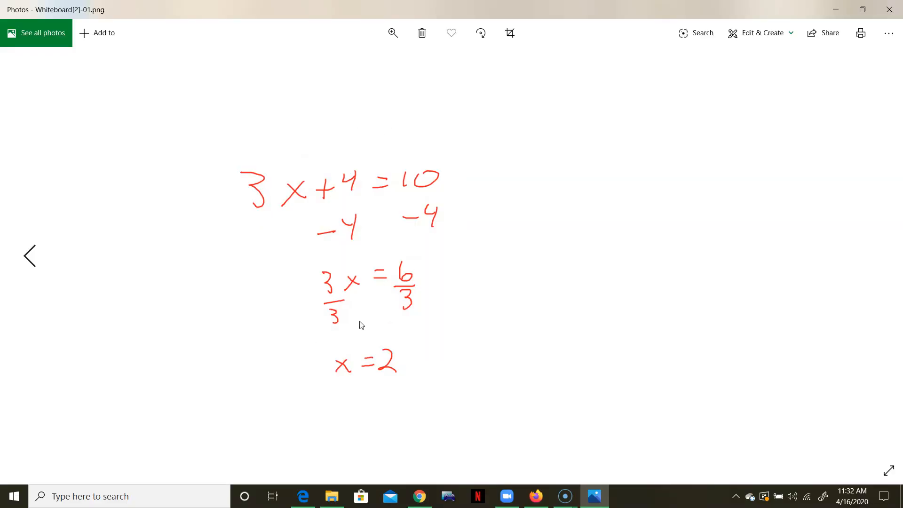
pyautogui.rightClick(362, 188)
pyautogui.click(352, 188)
pyautogui.click(889, 9)
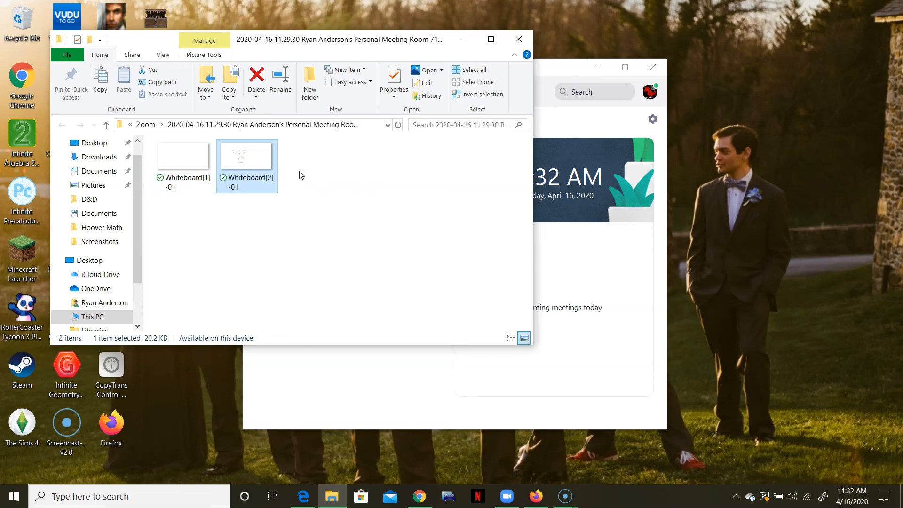
pyautogui.click(519, 39)
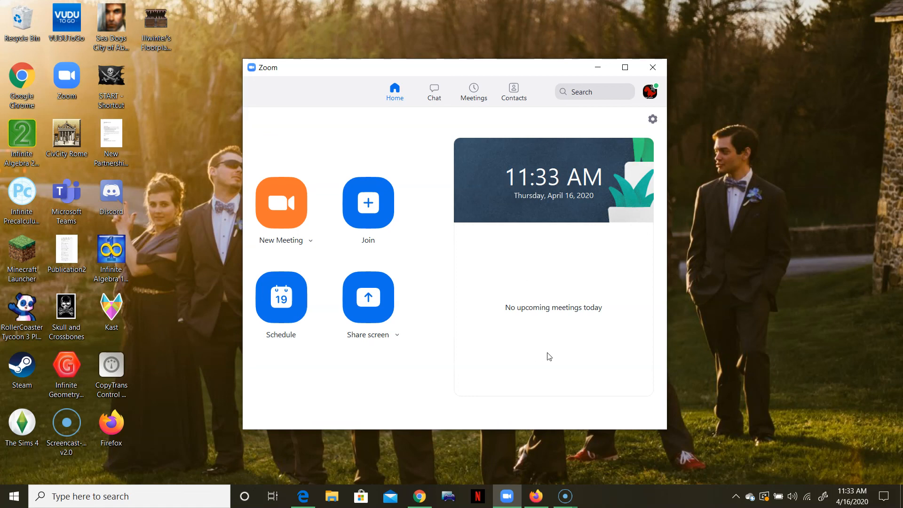
pyautogui.moveTo(561, 505)
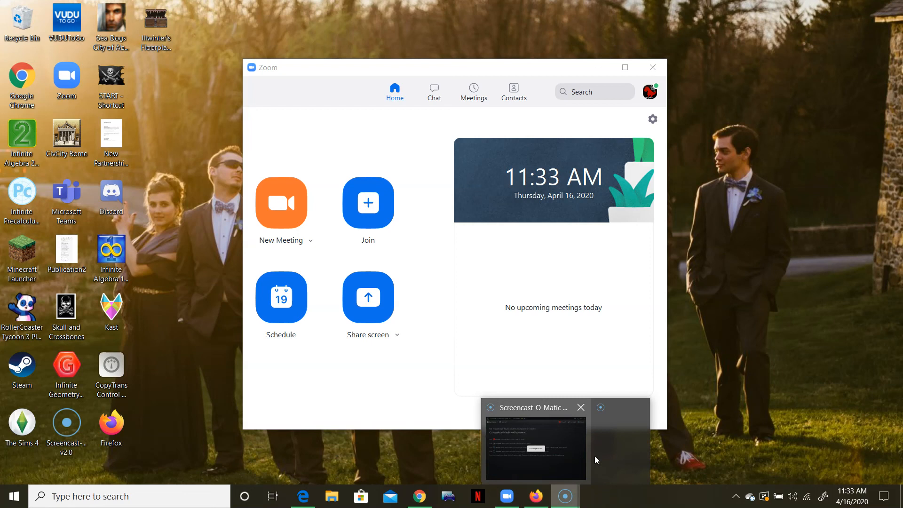